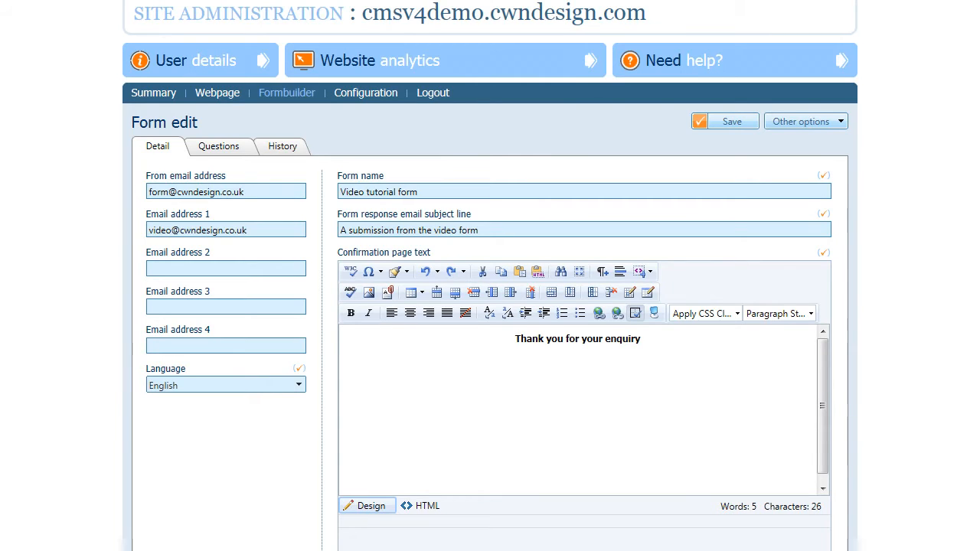
- Add an input box question to the form and title it Name
click(224, 150)
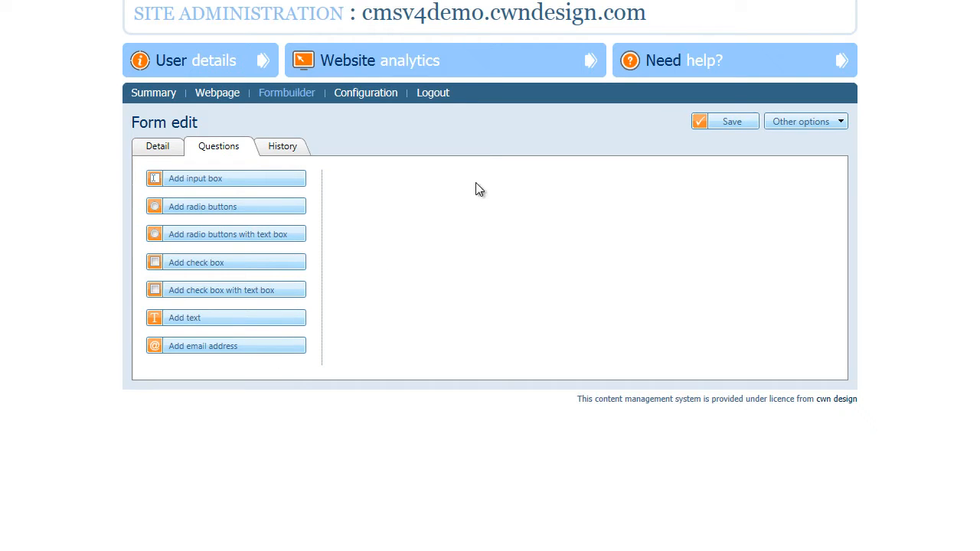
click(271, 183)
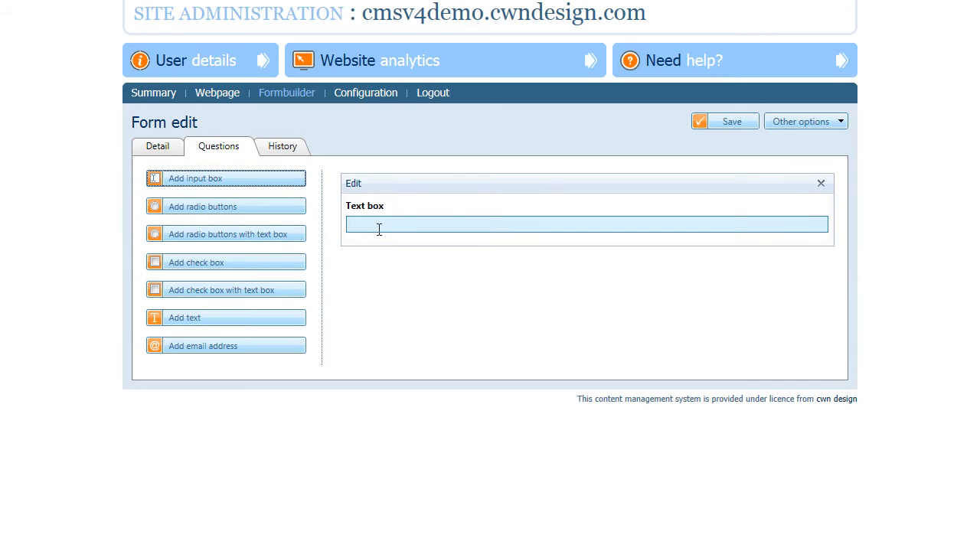
click(353, 185)
drag(323, 146, 265, 144)
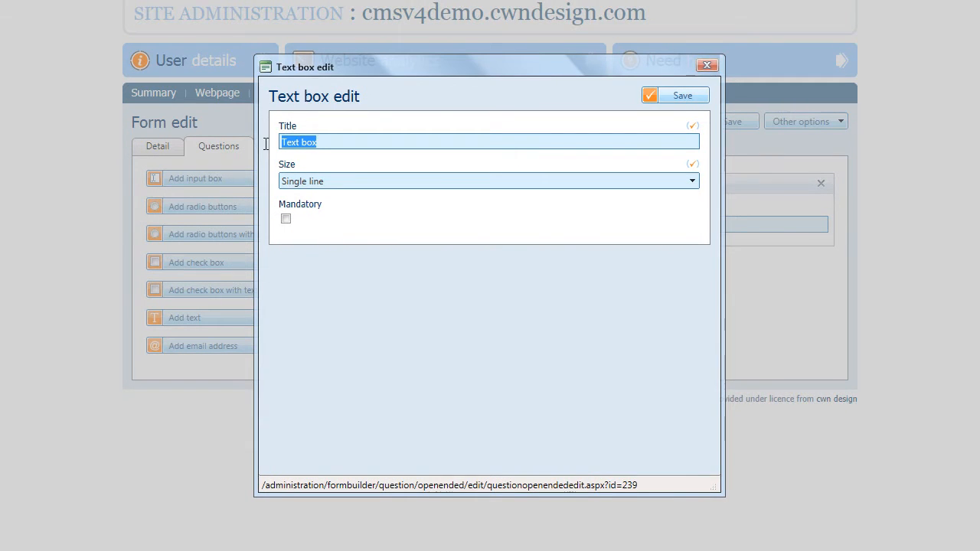
text(Name)
- Set the Name text box size to Single line, make it mandatory and save the question
click(321, 181)
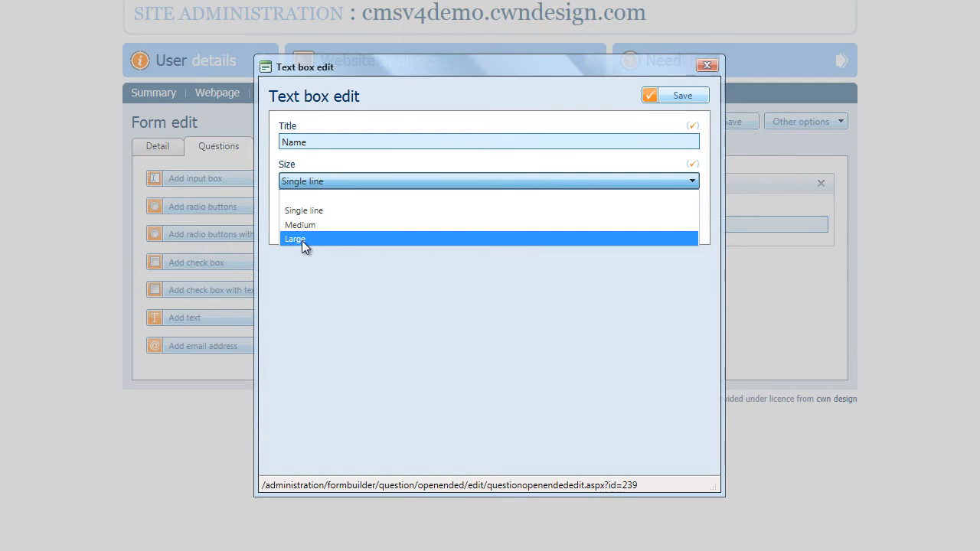
click(314, 216)
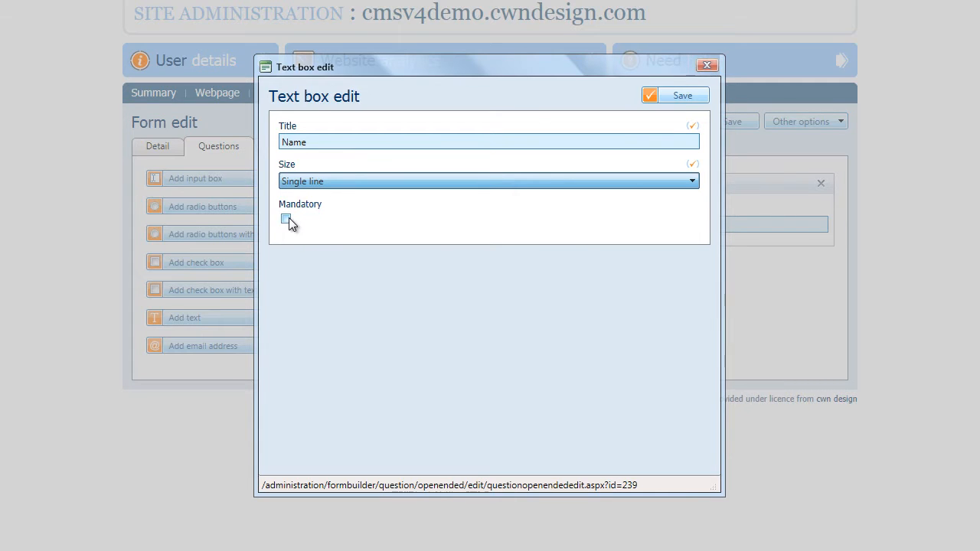
click(285, 219)
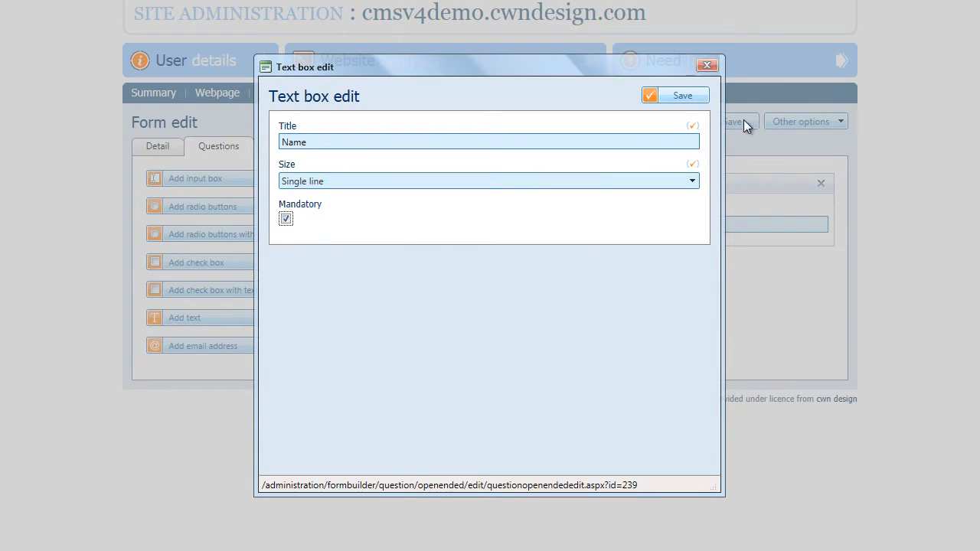
click(681, 97)
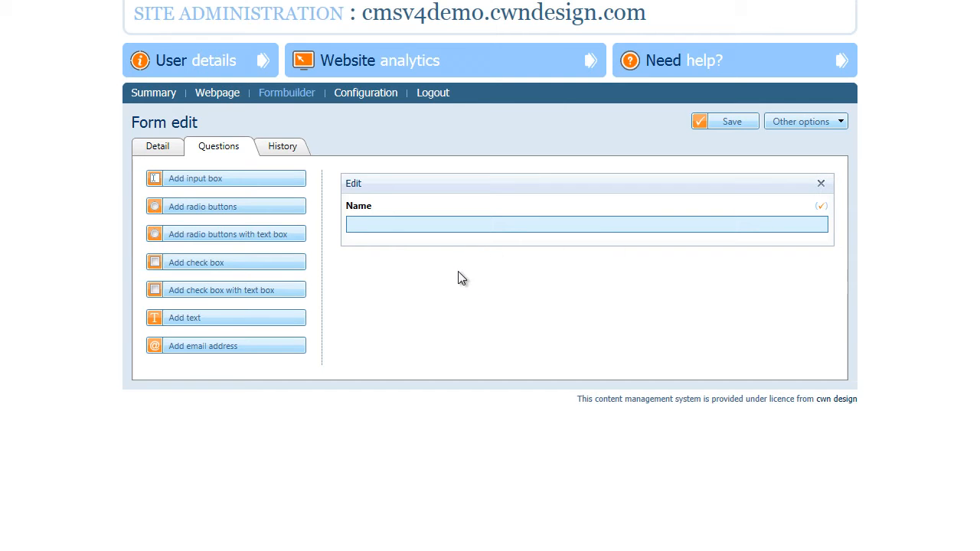
- Add an email address question that is mandatory and used as the reply-to address, and save it
click(223, 349)
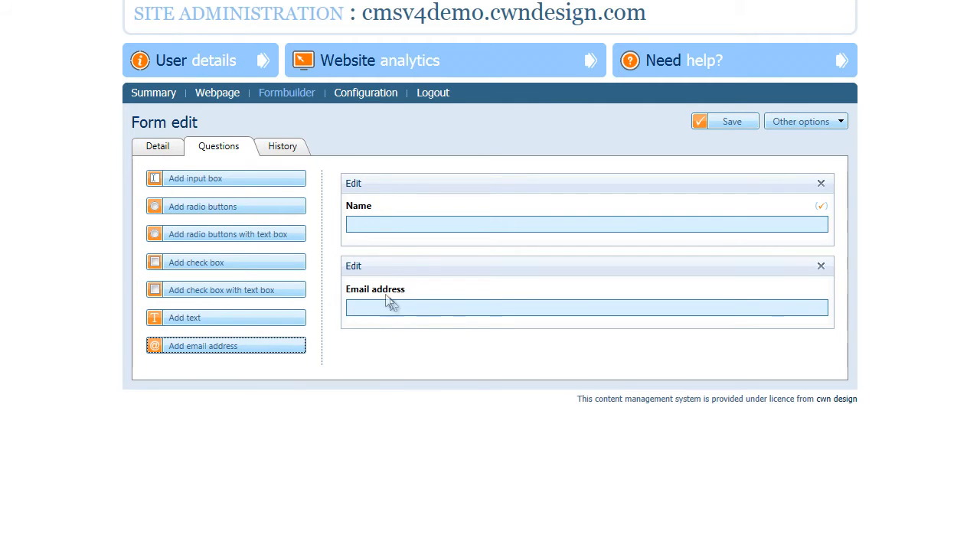
click(360, 268)
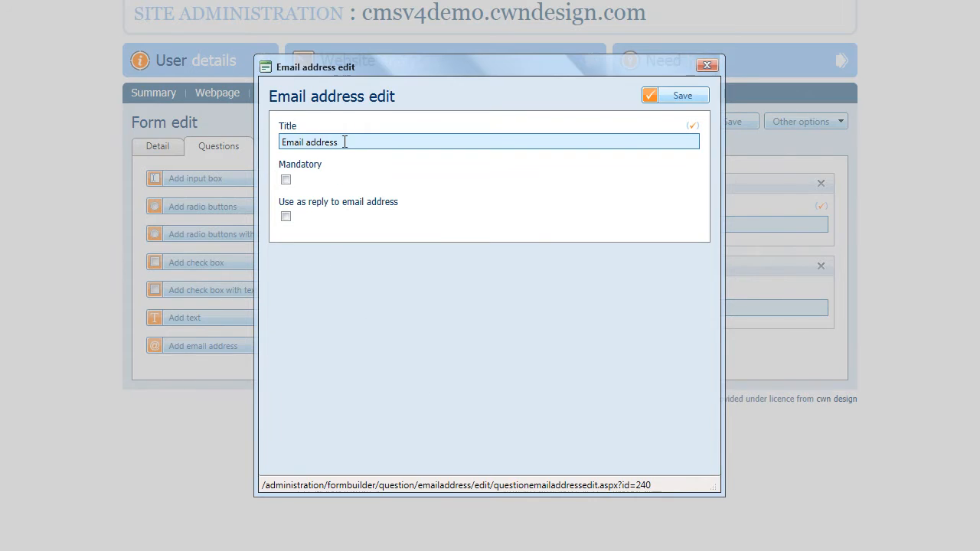
click(285, 180)
click(286, 217)
click(683, 97)
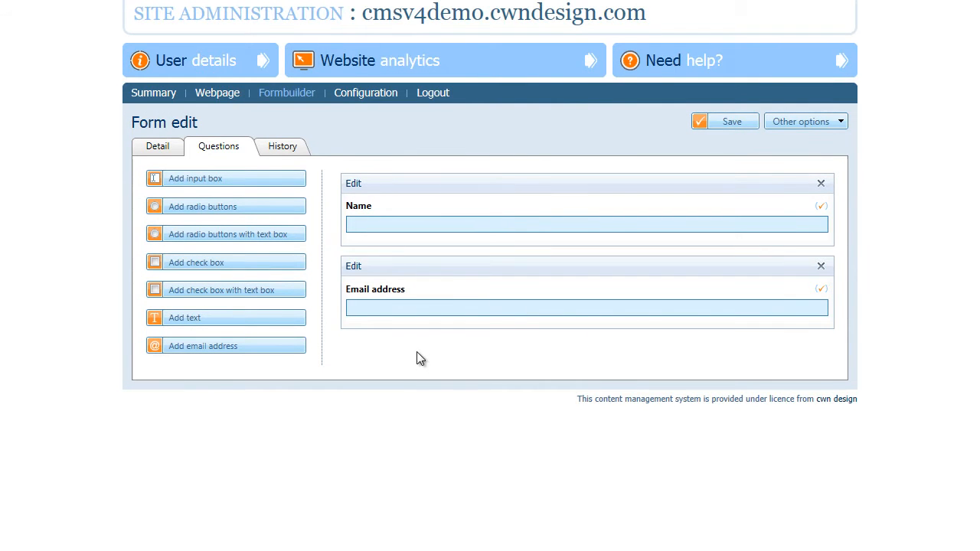
- Add a radio button list question to the form and try selecting each of its options
click(205, 208)
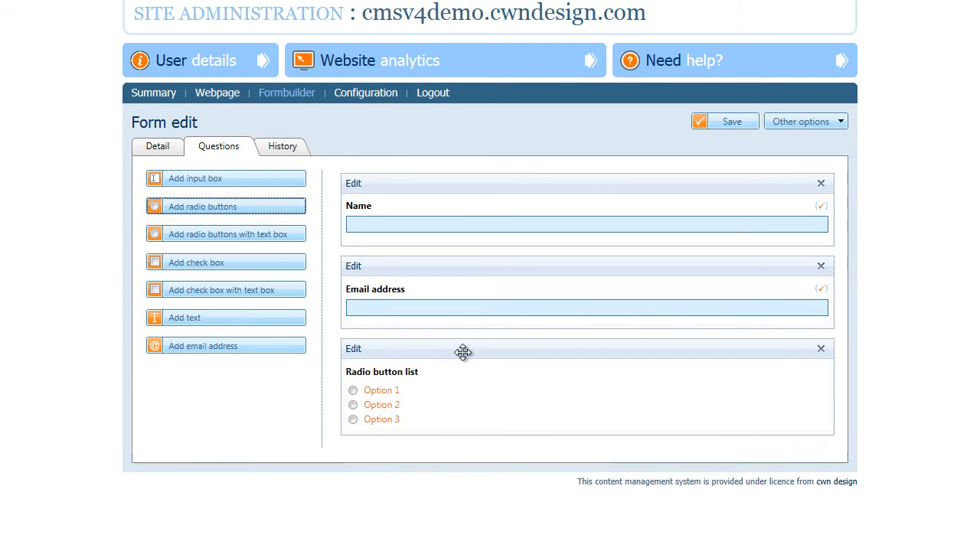
click(353, 390)
click(353, 405)
click(353, 420)
click(353, 390)
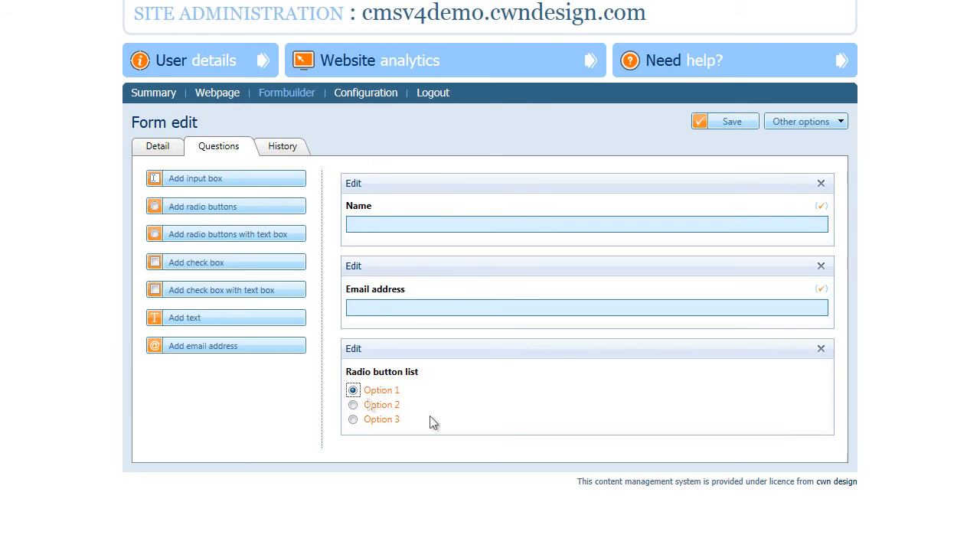
- Change the title of the radio button list question to Age
click(354, 350)
drag(349, 142, 130, 121)
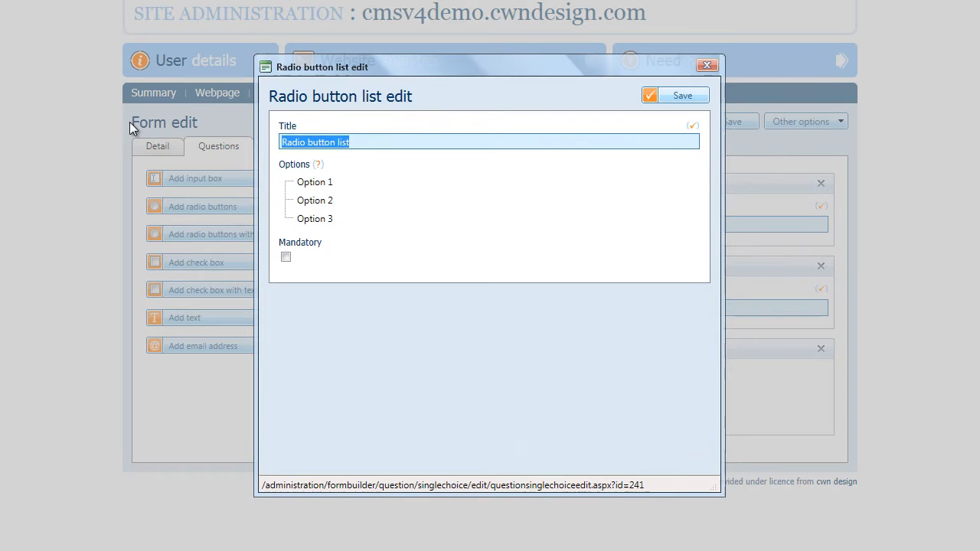
text(Age)
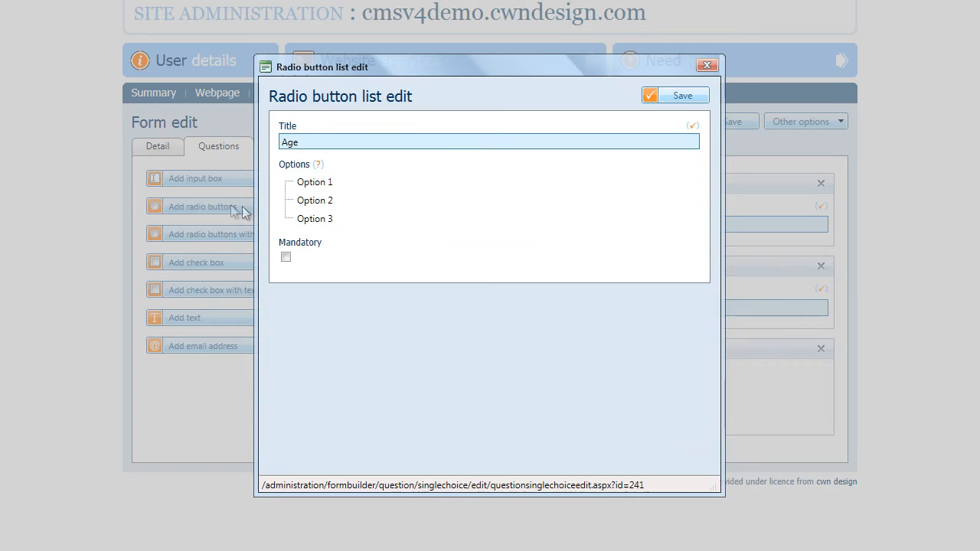
- Rename the three Age options as under 18, 18-25 and 26-40
click(320, 186)
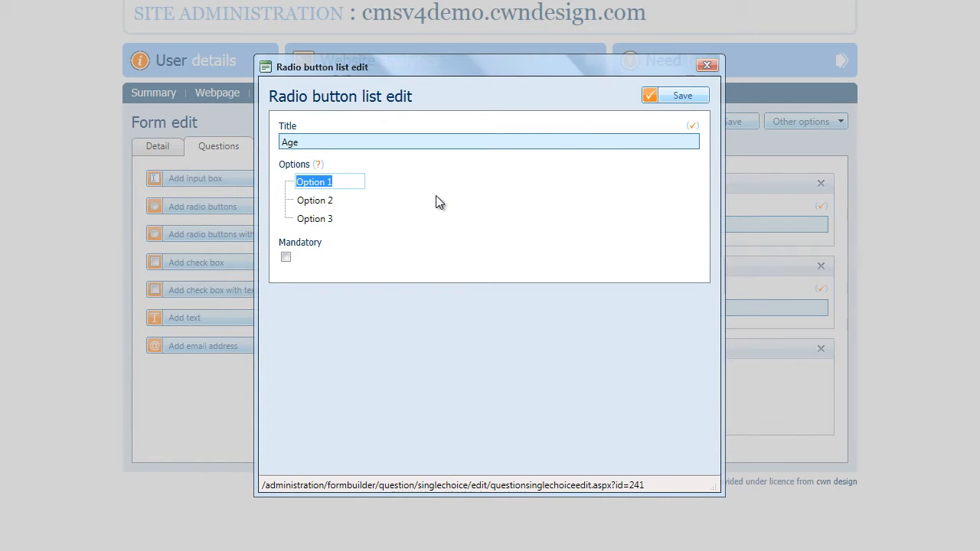
text(under 18)
key(Return)
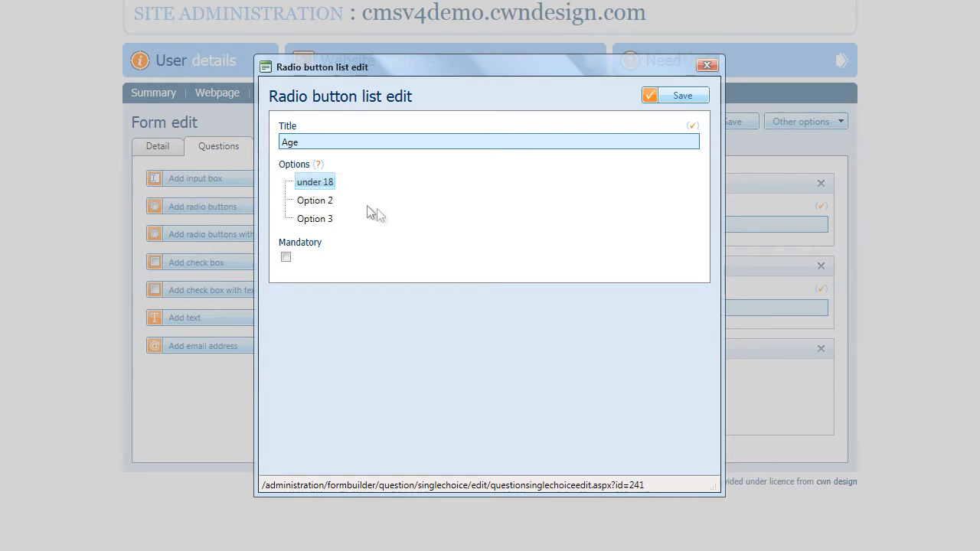
double_click(317, 202)
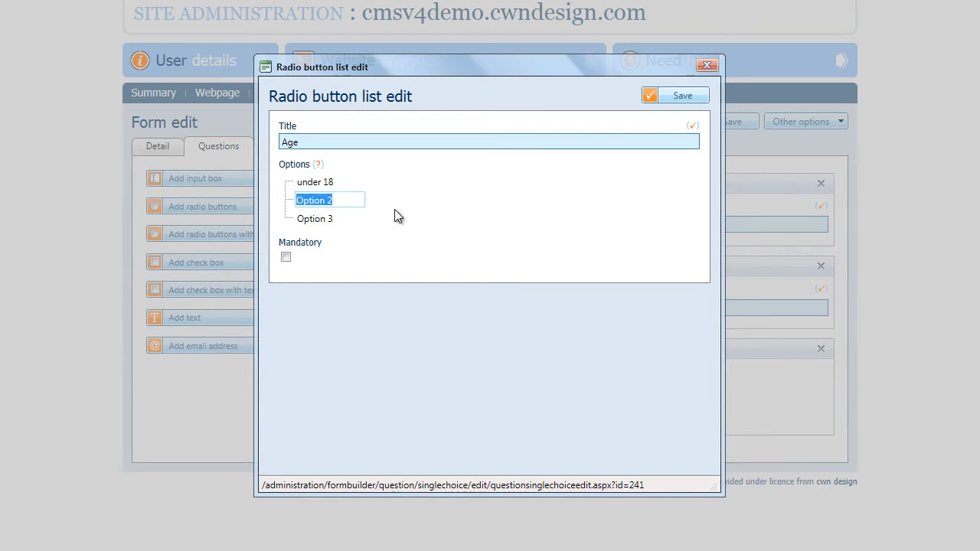
text(18-25)
double_click(321, 221)
text(26-)
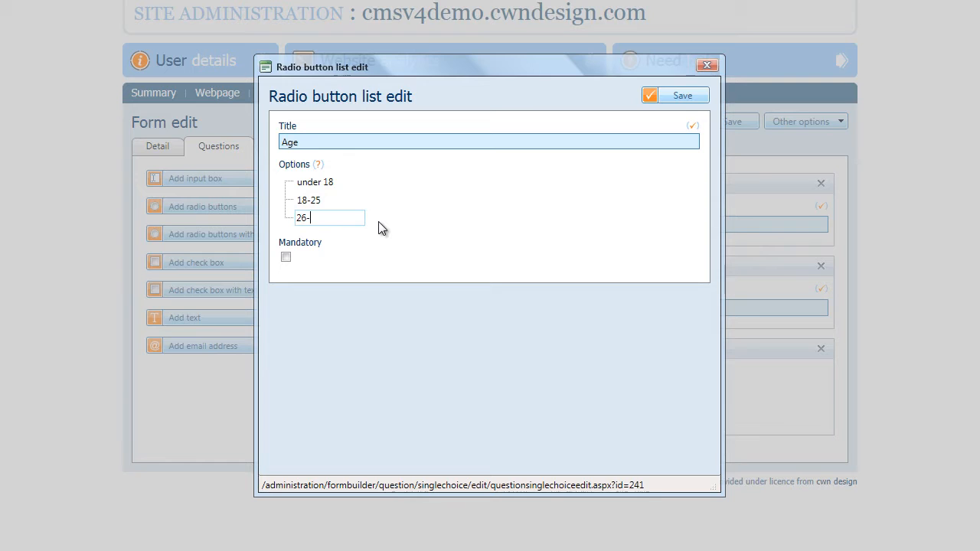
text(40)
key(Return)
- Insert a fourth option after 26-40 in the Age question and name it 41+
click(321, 216)
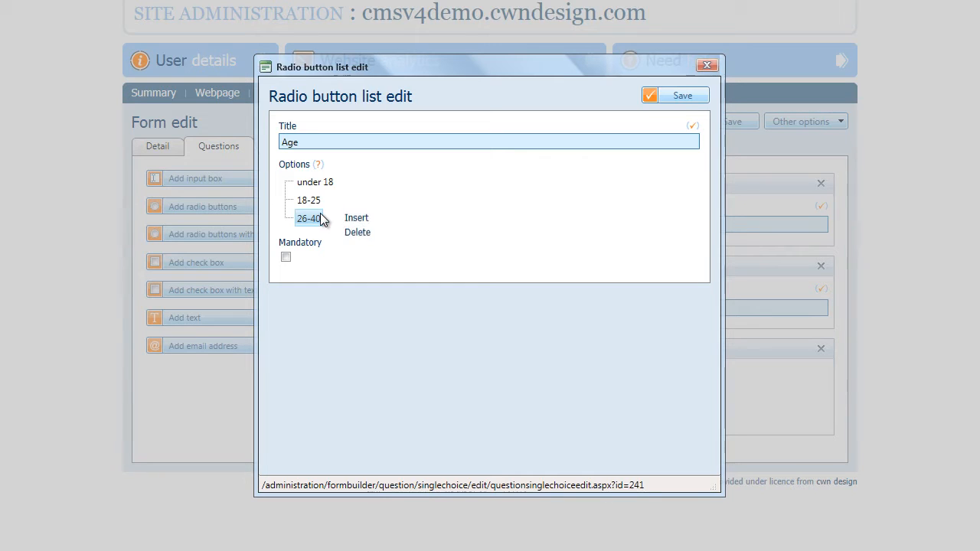
click(359, 222)
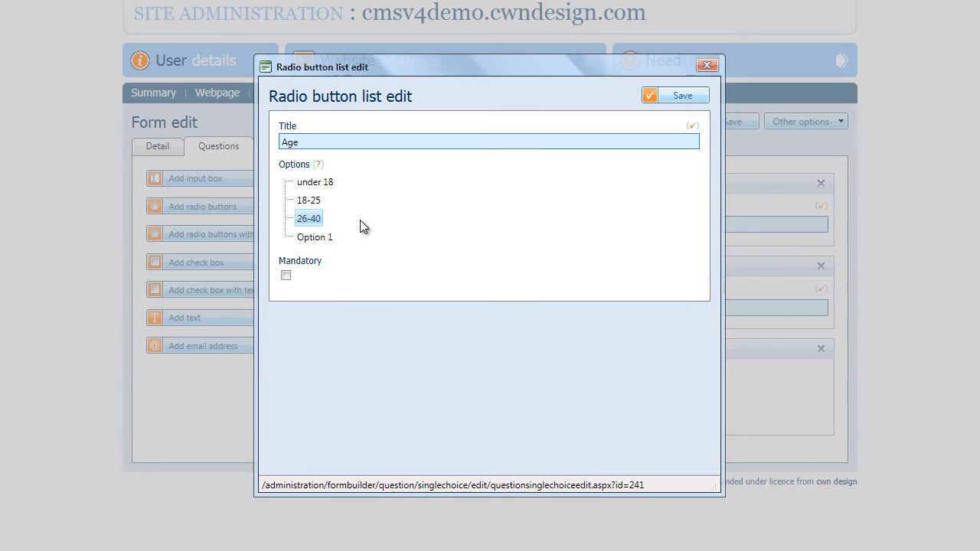
double_click(322, 239)
text(41+)
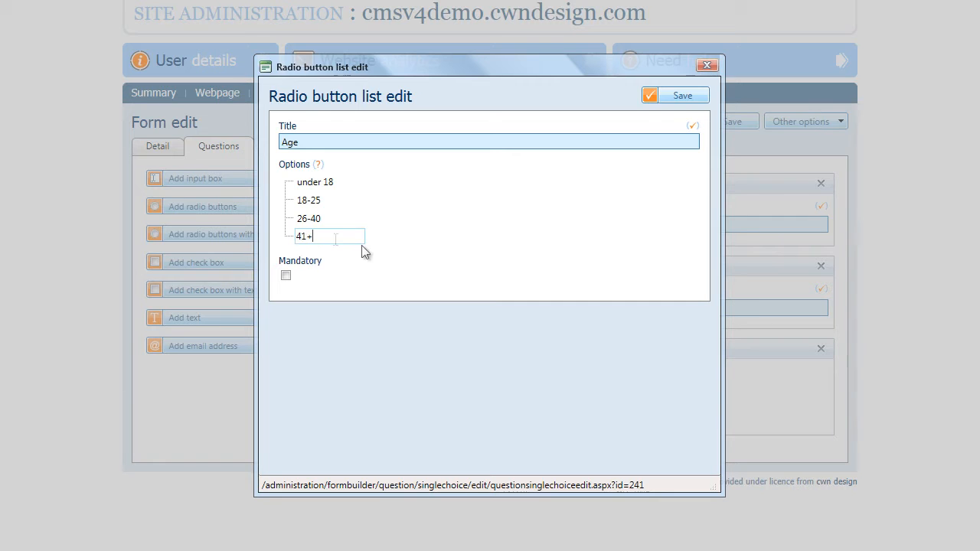
- Leave the Age question non-mandatory and save it
click(286, 275)
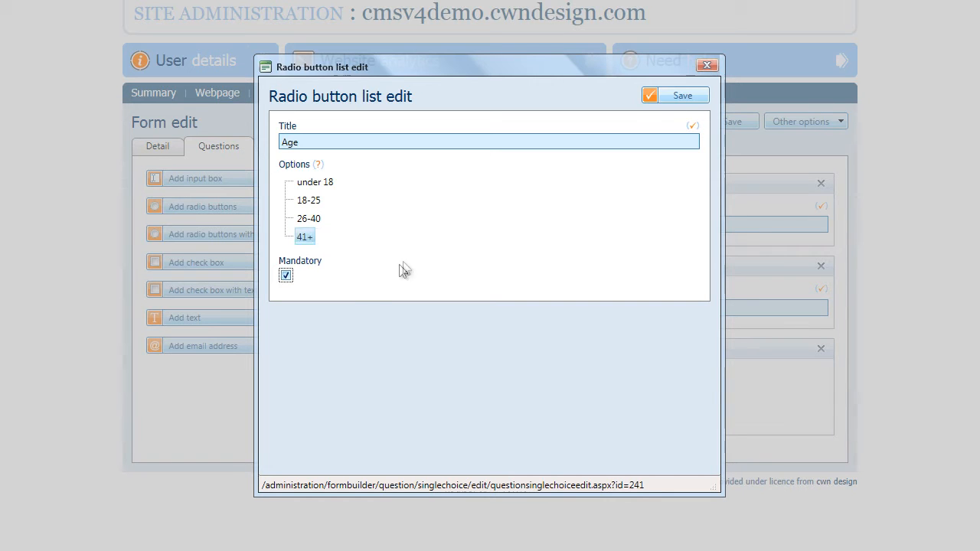
click(286, 278)
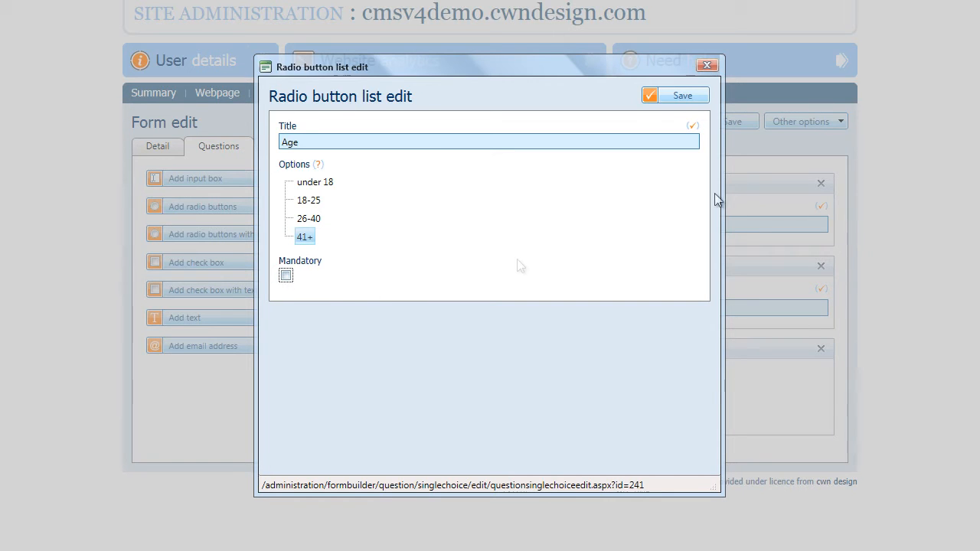
click(689, 98)
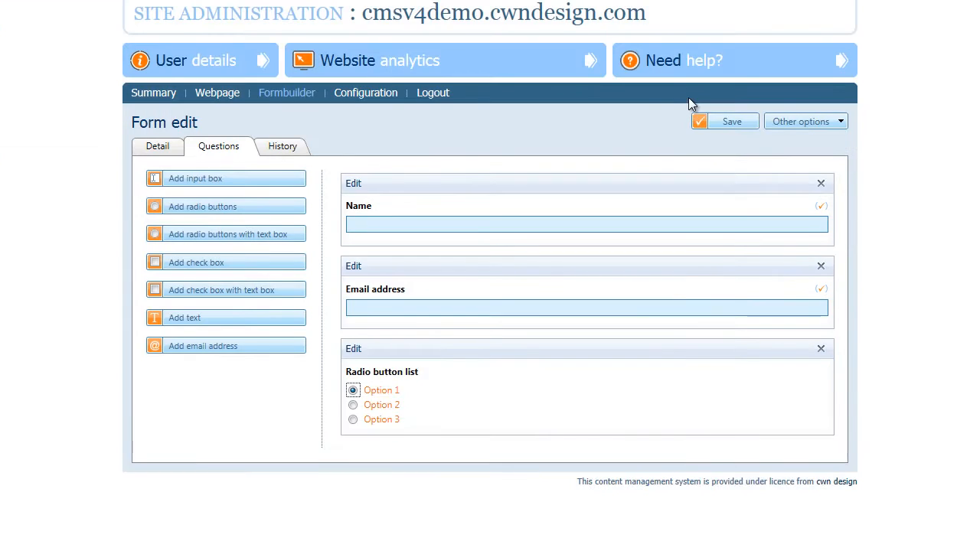
- Try out the radio options of the Age question in the form
click(352, 405)
click(353, 420)
click(352, 405)
click(352, 391)
click(353, 434)
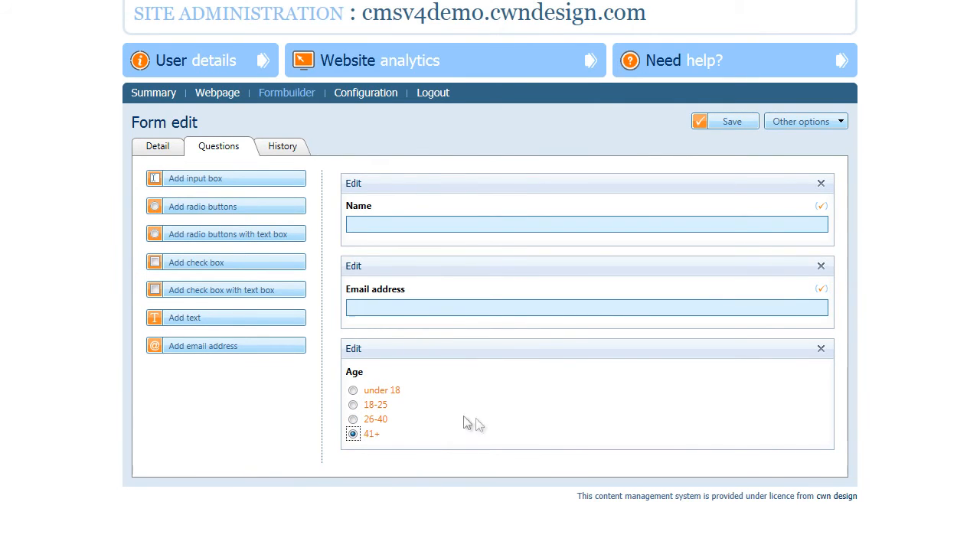
- Add a radio button question with a text box and enter "test" in its details box
click(243, 237)
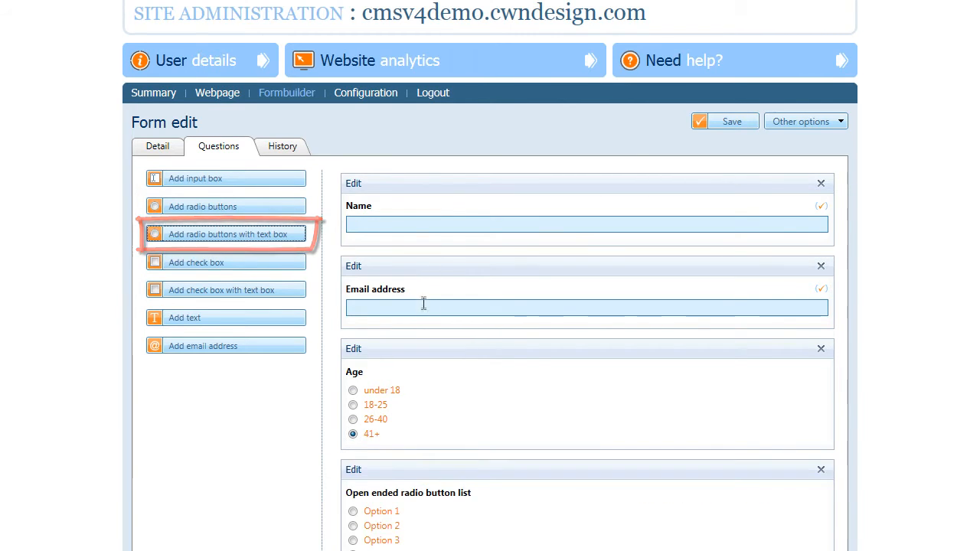
scroll(425, 321, down, 3)
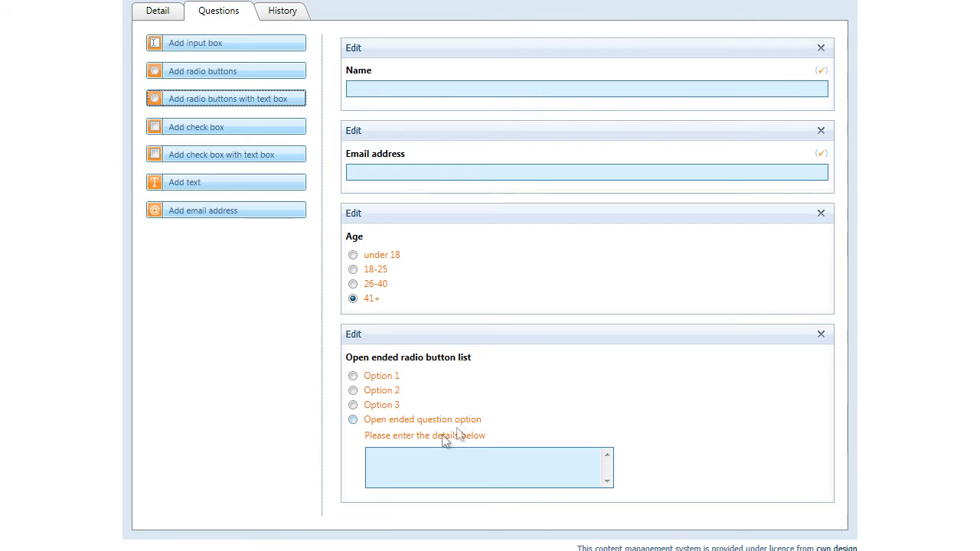
click(399, 461)
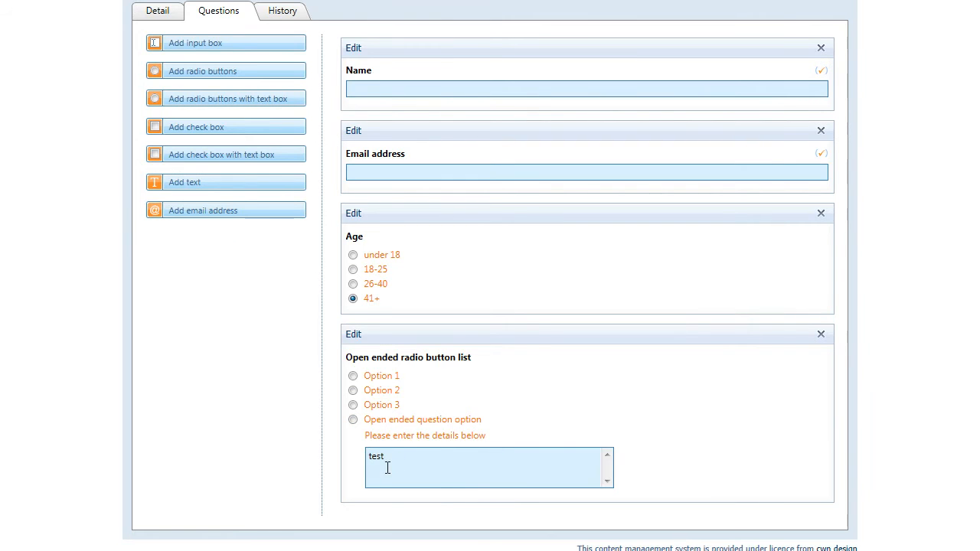
- Change the title of the open ended radio button list to Nationality
click(353, 337)
drag(433, 144, 249, 142)
text(N)
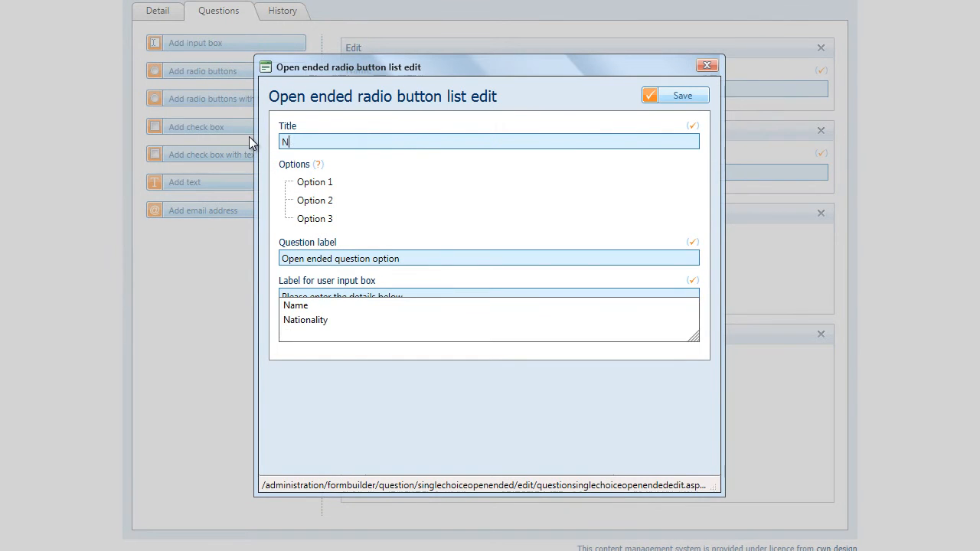
text(ationaility)
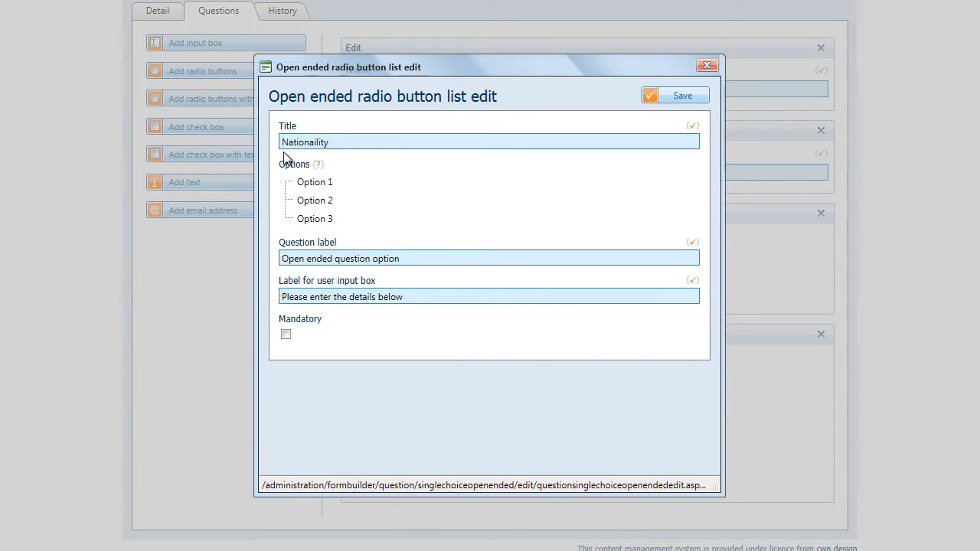
click(307, 144)
key(BackSpace)
- Rename the first two Nationality options as British and European
double_click(320, 184)
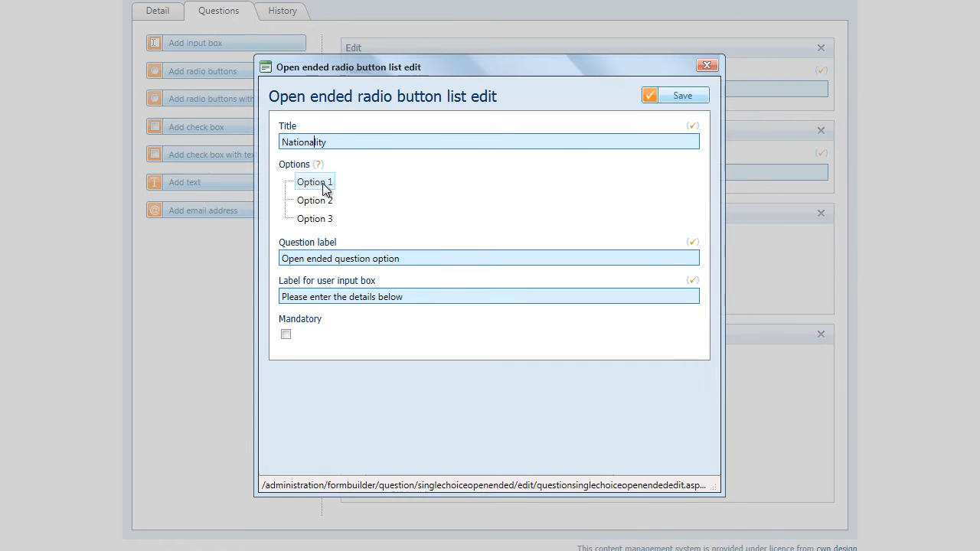
text(British)
click(323, 201)
click(323, 202)
text(European)
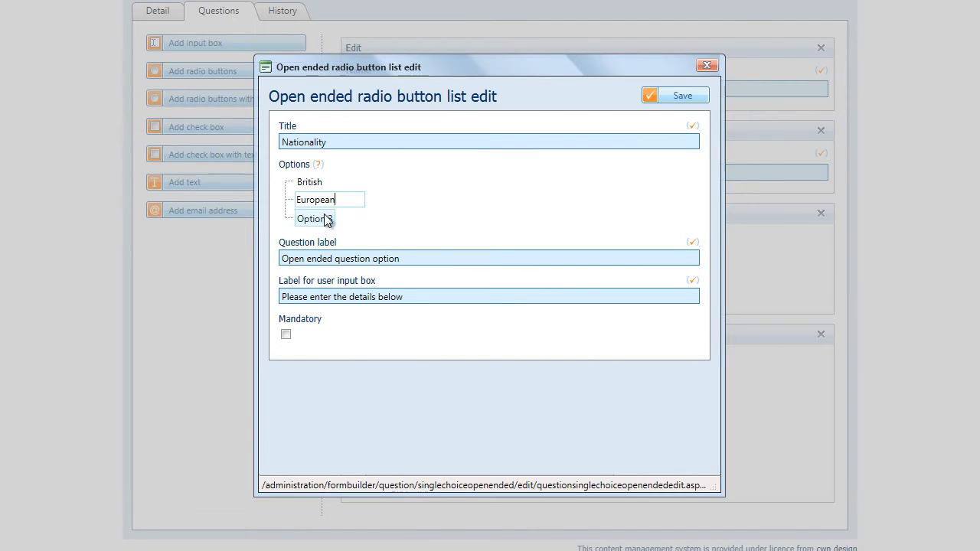
- Rename the third Nationality option as American
click(319, 220)
text(Aremican)
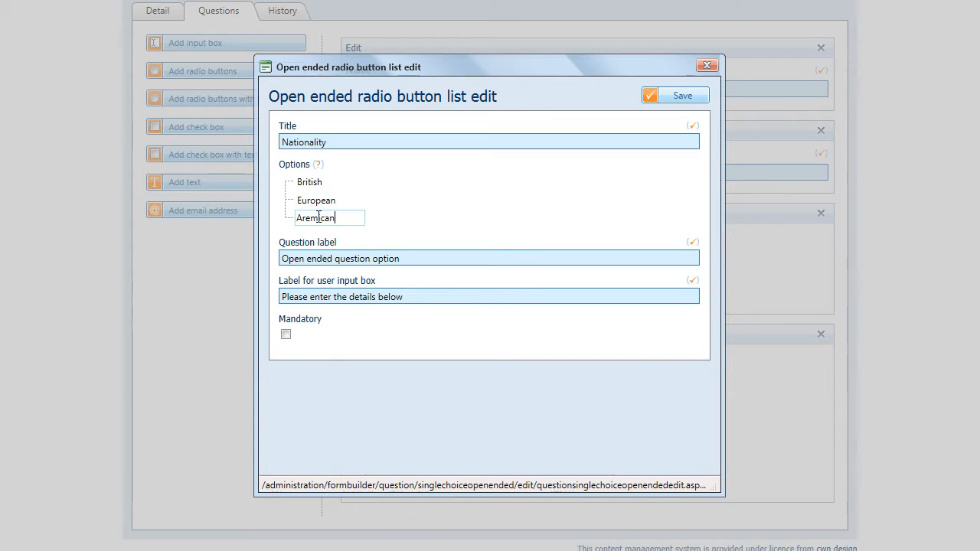
text(rmemican)
key(Left)
key(Left)
key(Left)
key(Left)
key(Left)
key(Left)
text(m)
key(Left)
key(BackSpace)
key(Right)
key(Right)
key(Delete)
text(r)
key(Return)
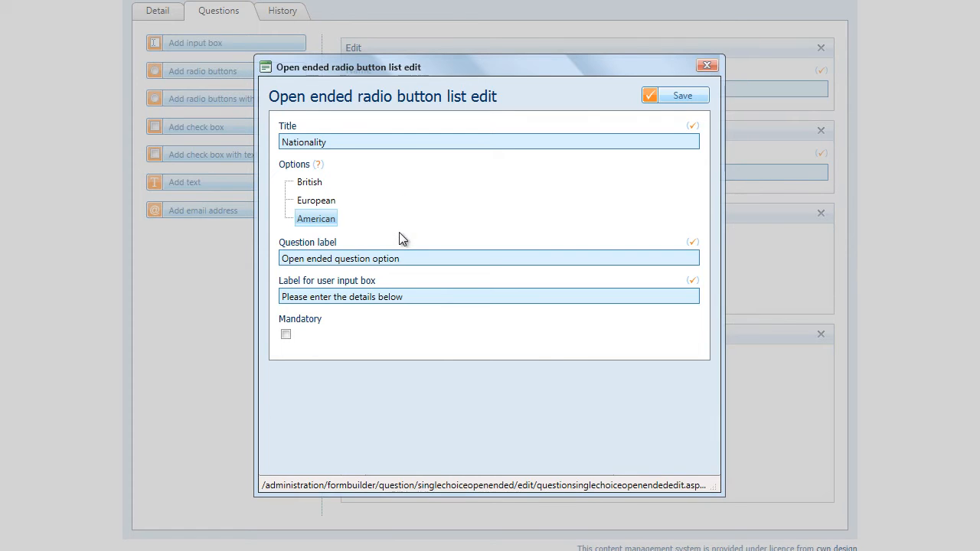
- Set the Nationality question label to Other and the user input box label to "Please specify", and save the question
drag(420, 258, 290, 258)
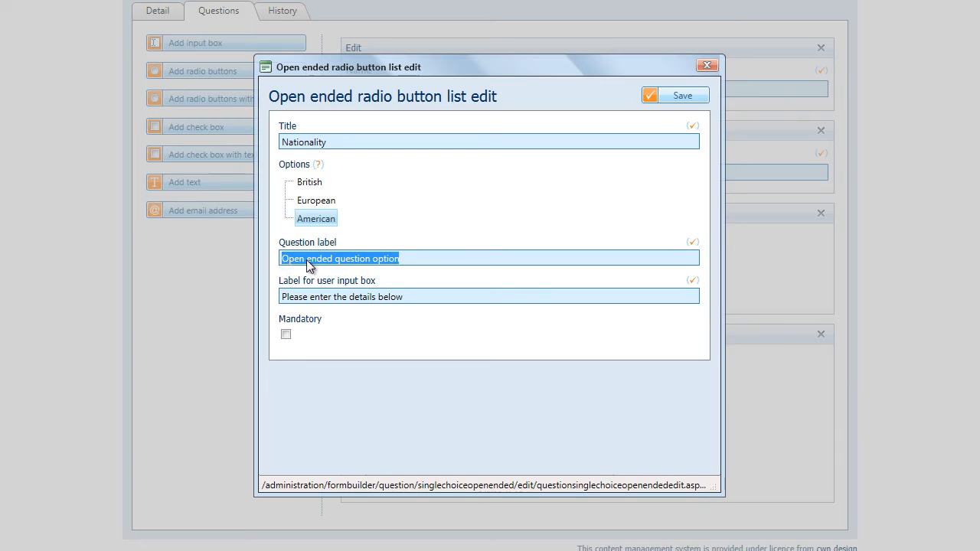
text(Other)
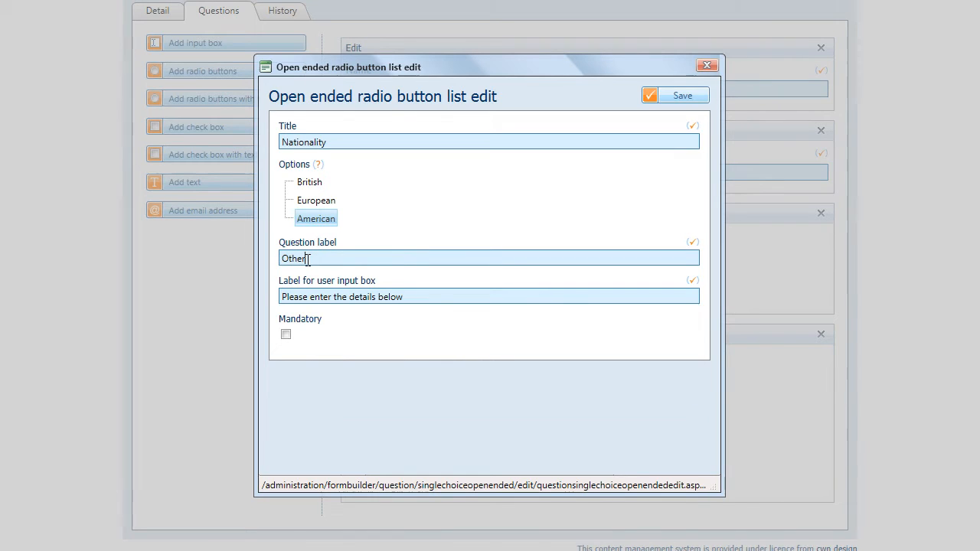
drag(441, 304, 235, 302)
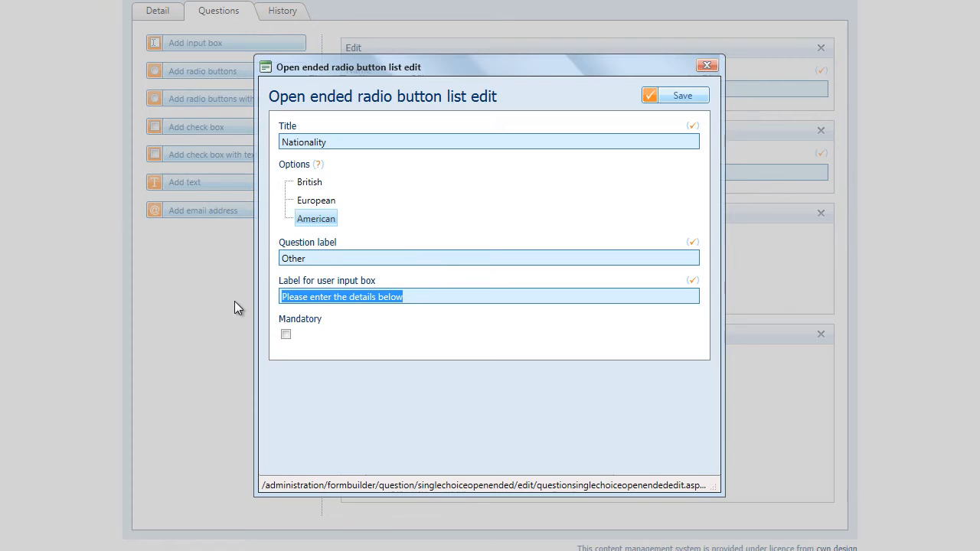
text(Please specif)
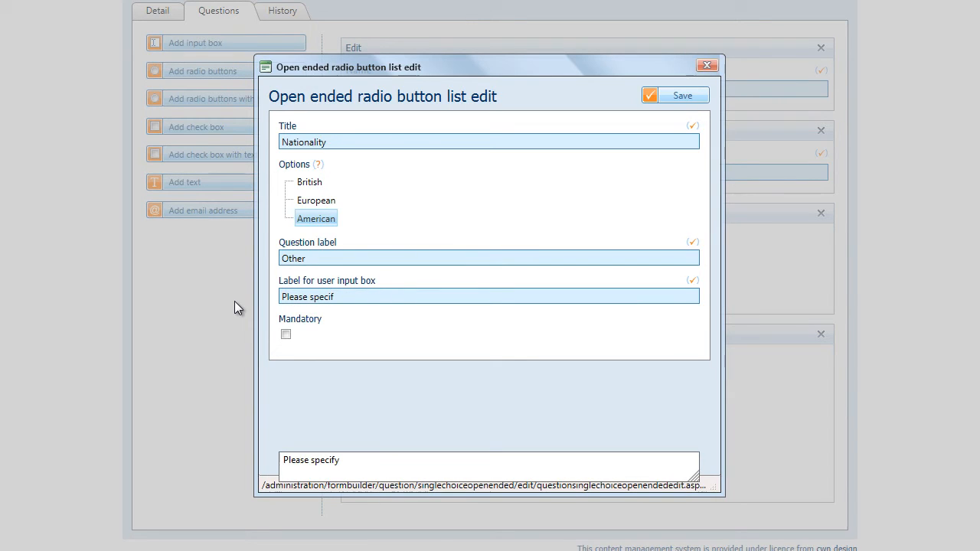
text(y)
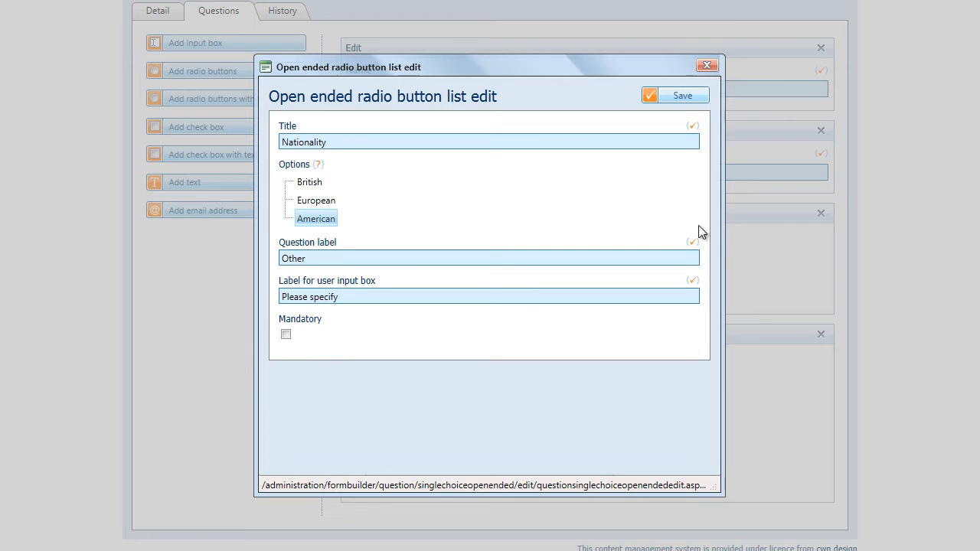
click(680, 98)
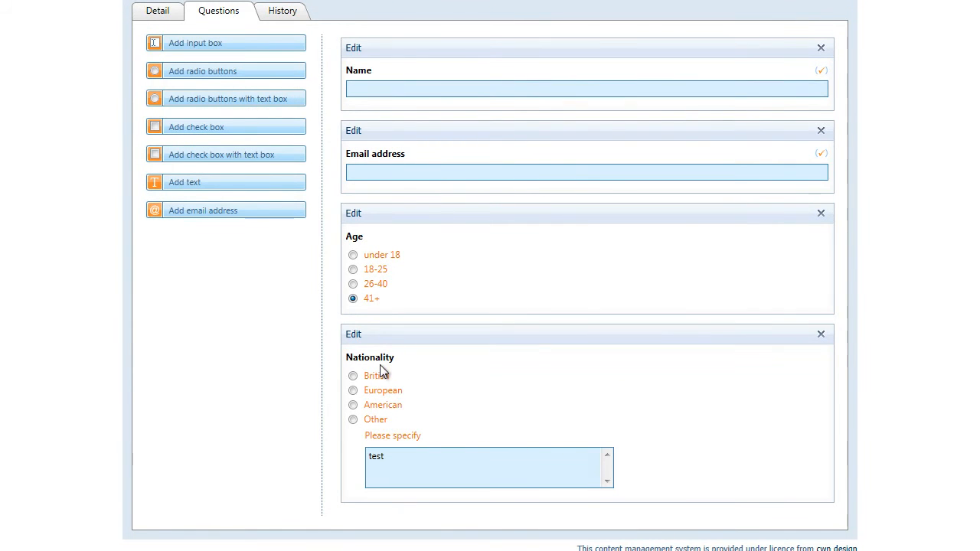
- Try out the Nationality options, clear the text in the details box and leave Other selected
click(354, 392)
click(353, 375)
click(354, 405)
click(353, 420)
drag(409, 468, 363, 457)
key(BackSpace)
click(353, 405)
click(353, 391)
click(353, 376)
click(353, 390)
click(353, 419)
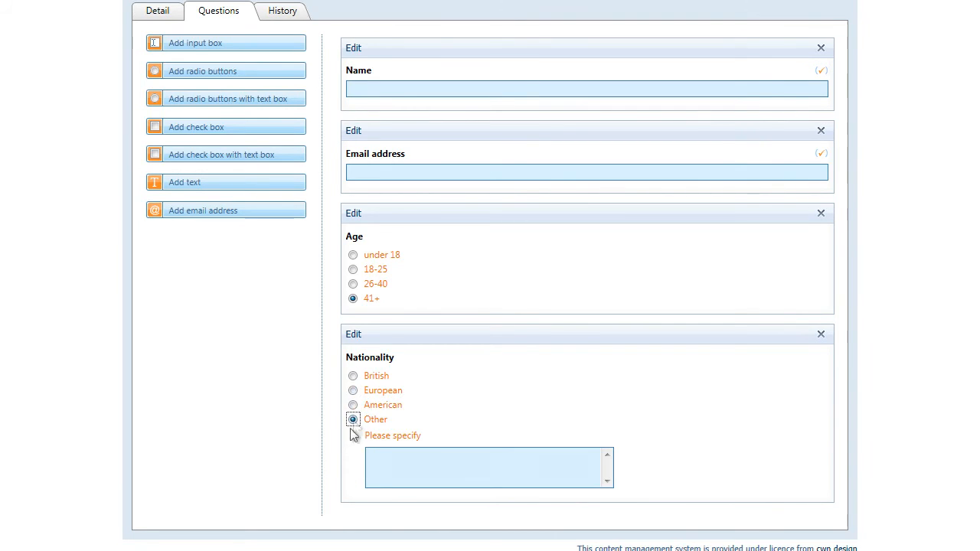
- Add a check box question to the form and tick all three of its options
click(187, 129)
scroll(427, 304, down, 2)
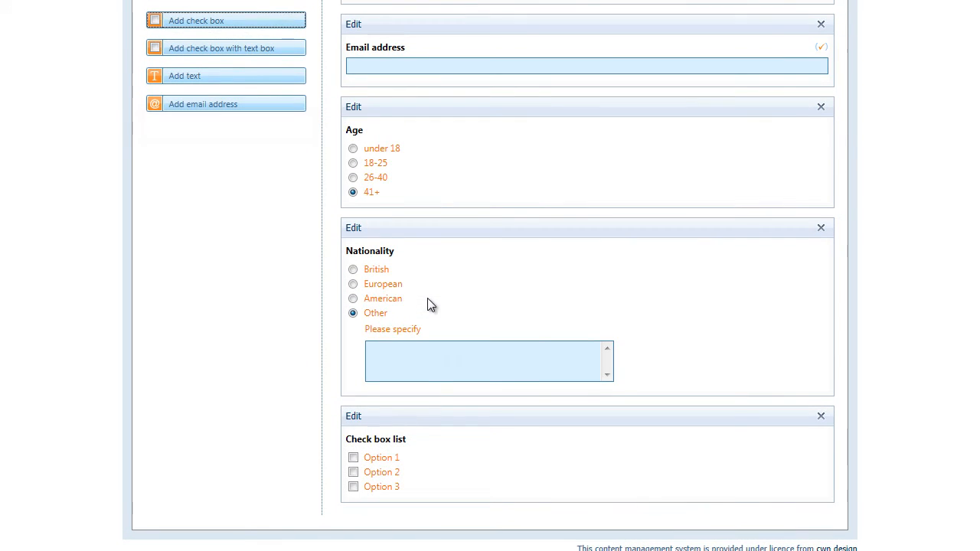
click(367, 458)
click(373, 472)
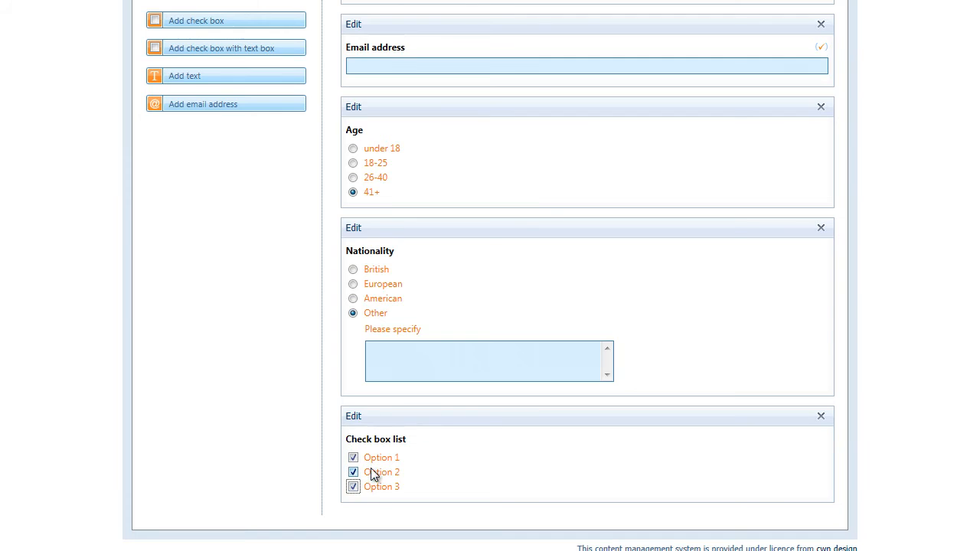
- Change the title of the check box list to Hobbies
click(353, 417)
drag(363, 138, 126, 138)
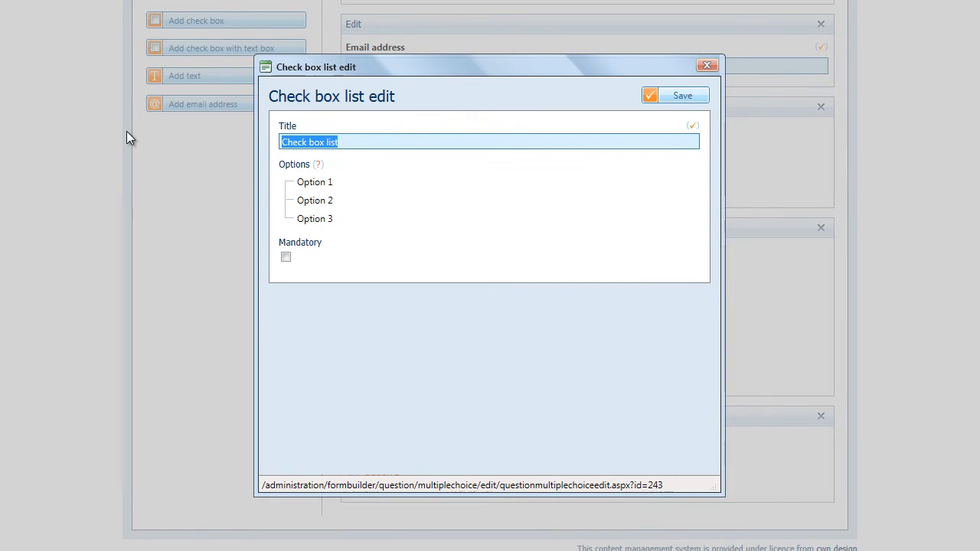
text(Hobbies)
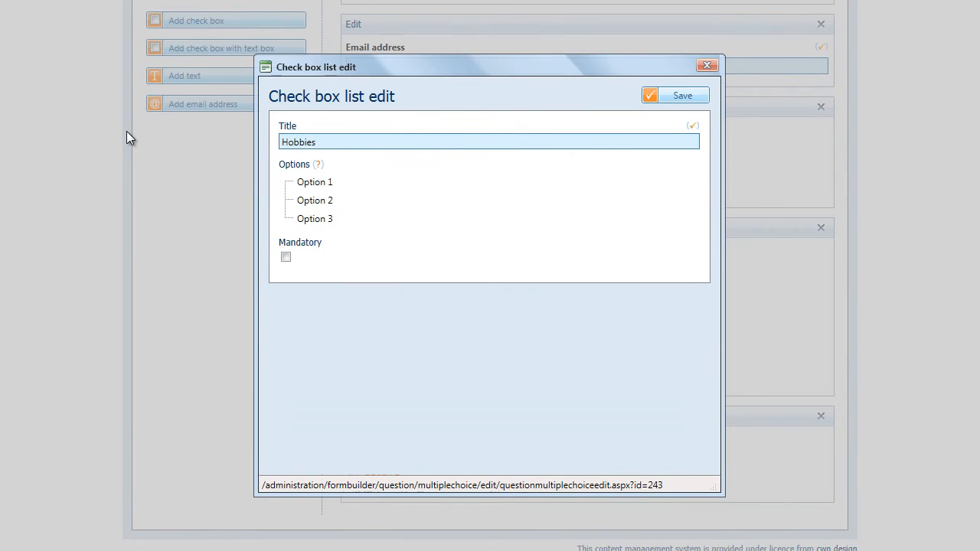
- Rename the three Hobbies options as Film, Reading and Sports, and save the question
click(317, 186)
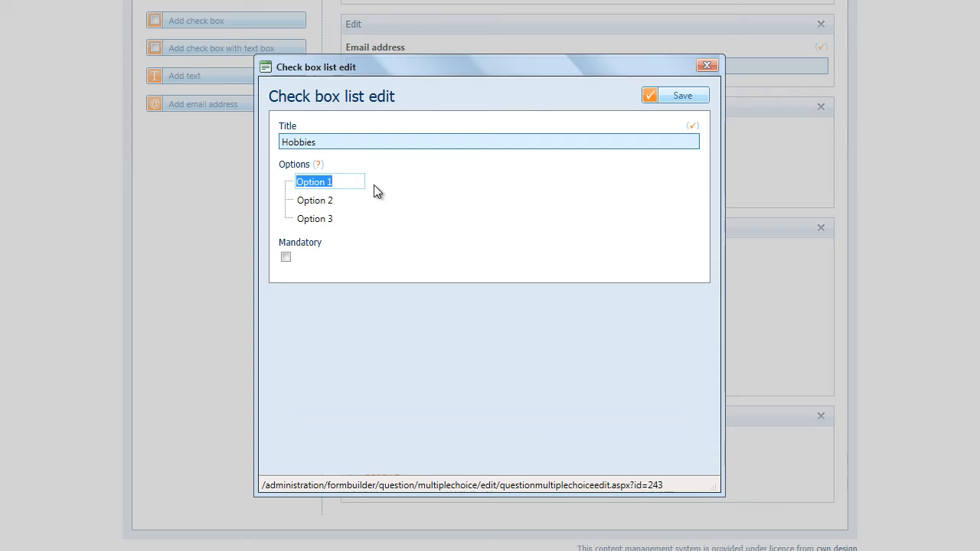
text(Film)
click(319, 205)
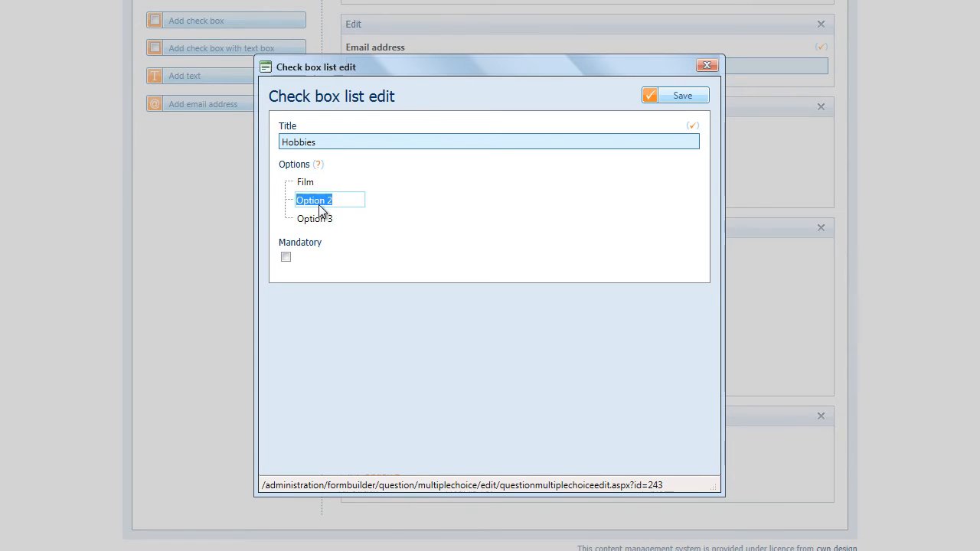
text(Reading)
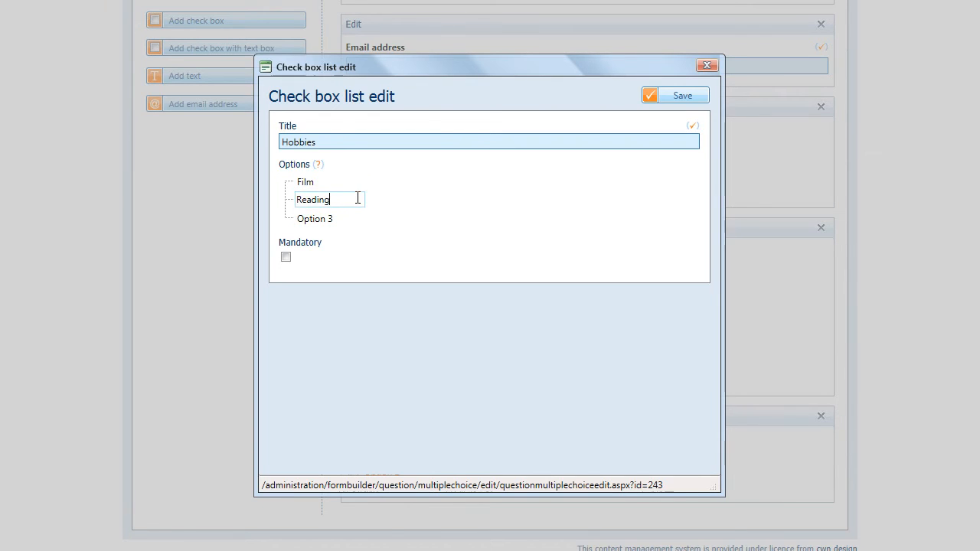
key(Return)
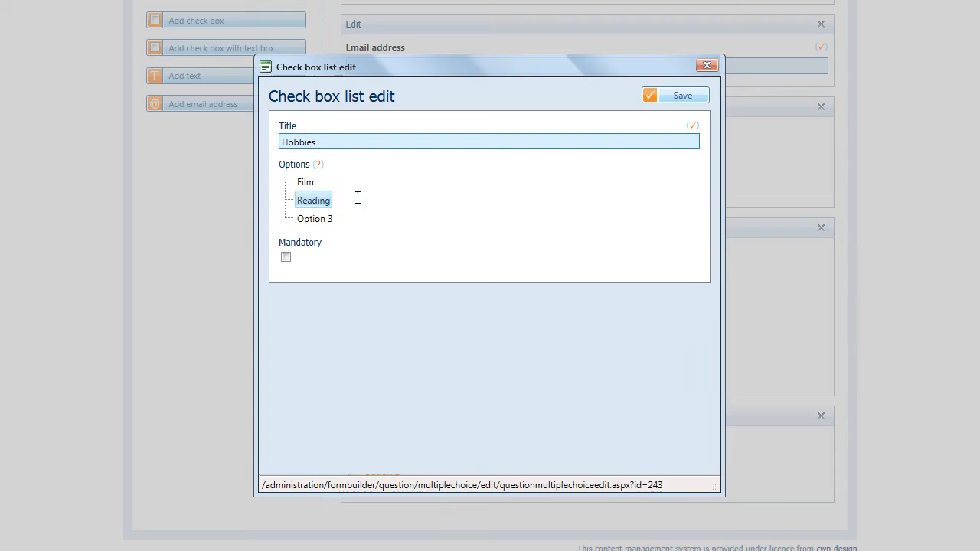
click(320, 221)
text(Sports)
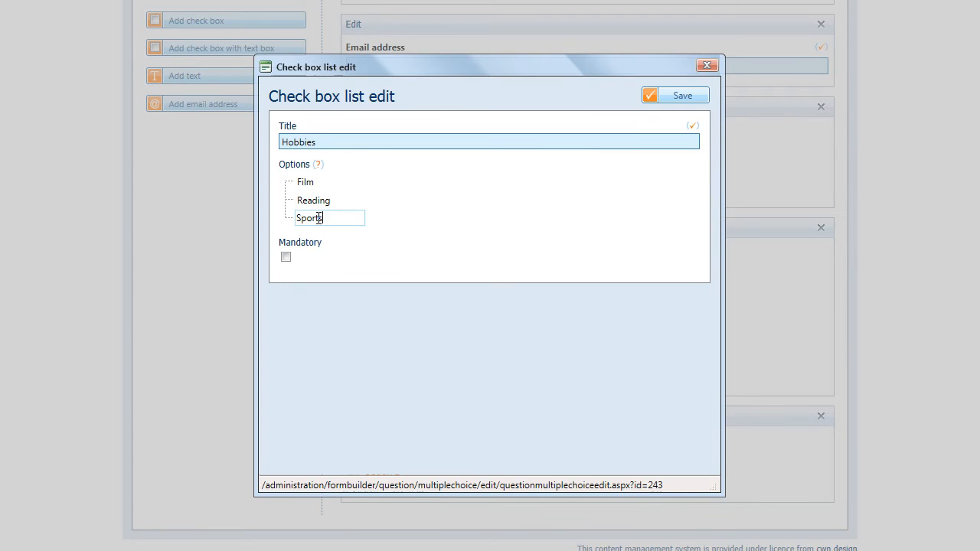
click(682, 97)
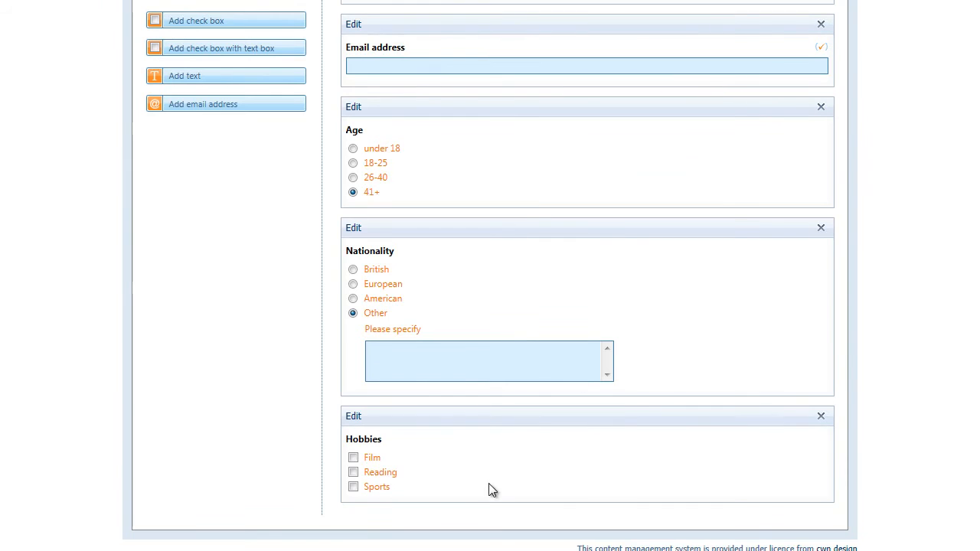
- Try out the Hobbies check boxes by ticking them and clearing them again
click(379, 472)
click(377, 487)
click(372, 487)
click(373, 472)
click(373, 458)
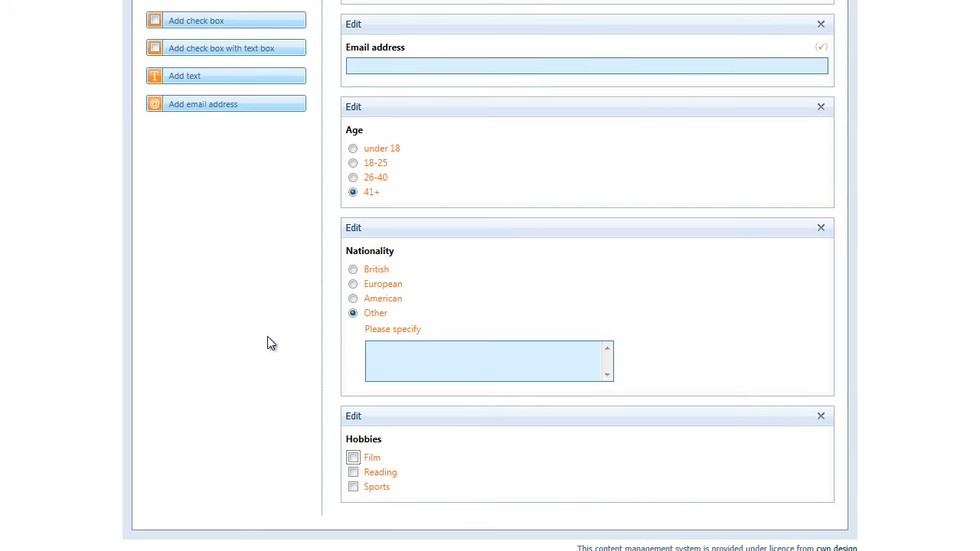
- Add a check box question with a text box and try ticking its options
click(216, 50)
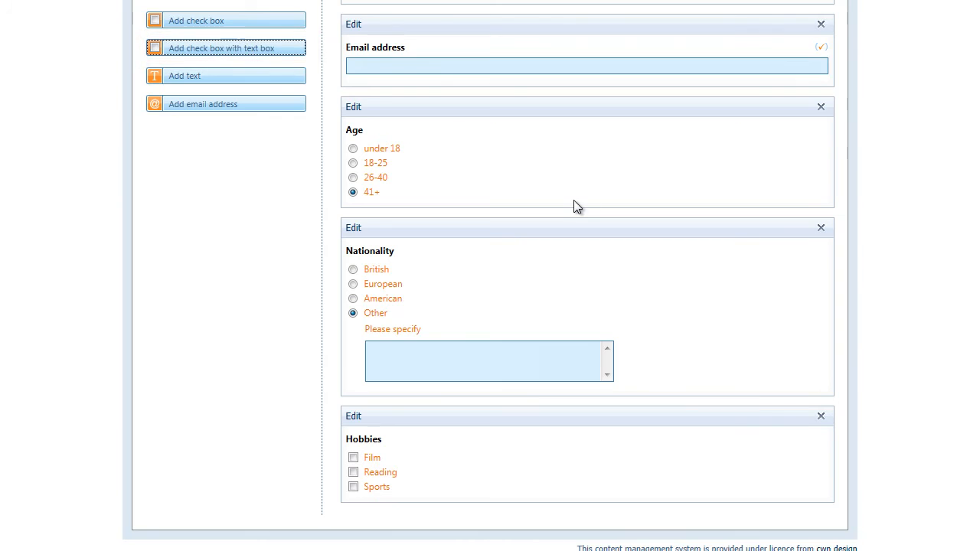
click(377, 375)
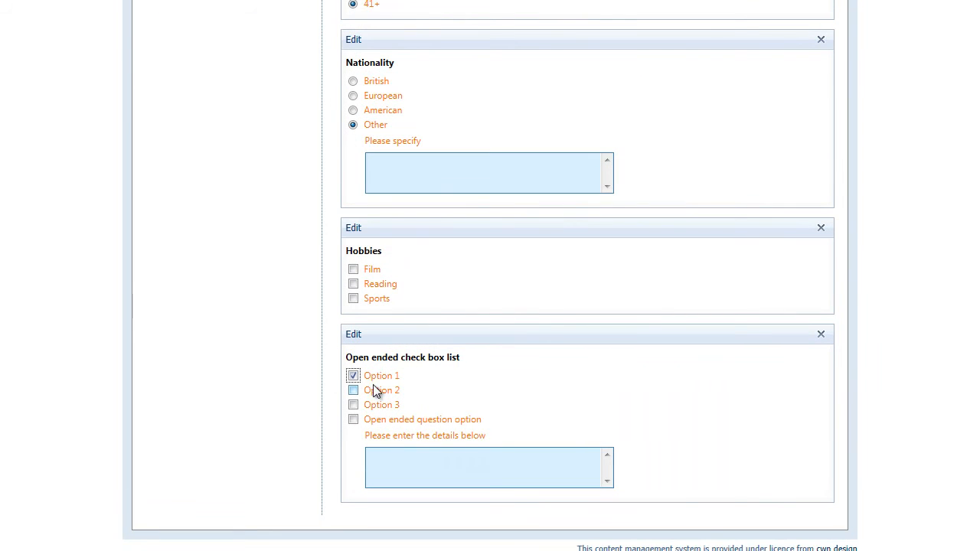
click(380, 419)
click(375, 390)
- Change the title of the open ended check box list to "What do i like reading"
click(353, 337)
triple_click(406, 141)
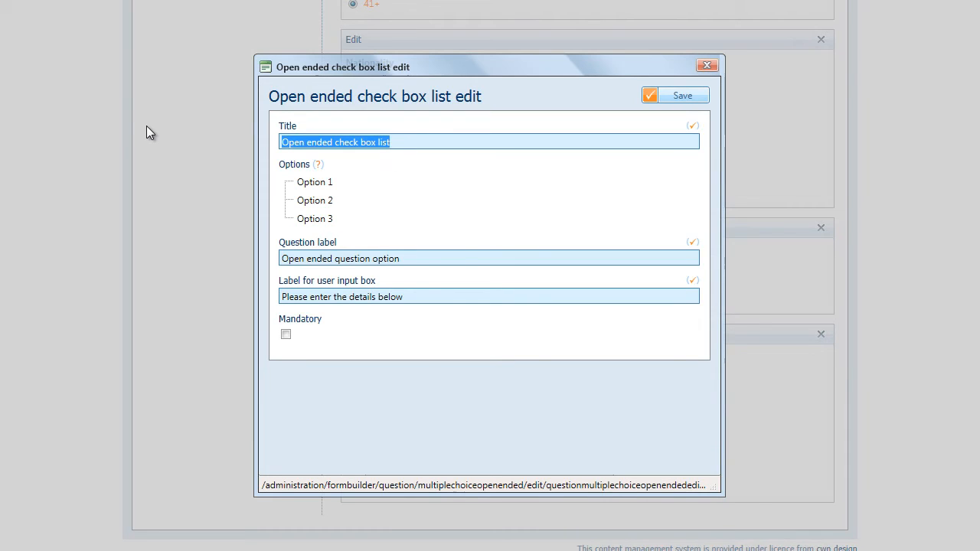
text(What do)
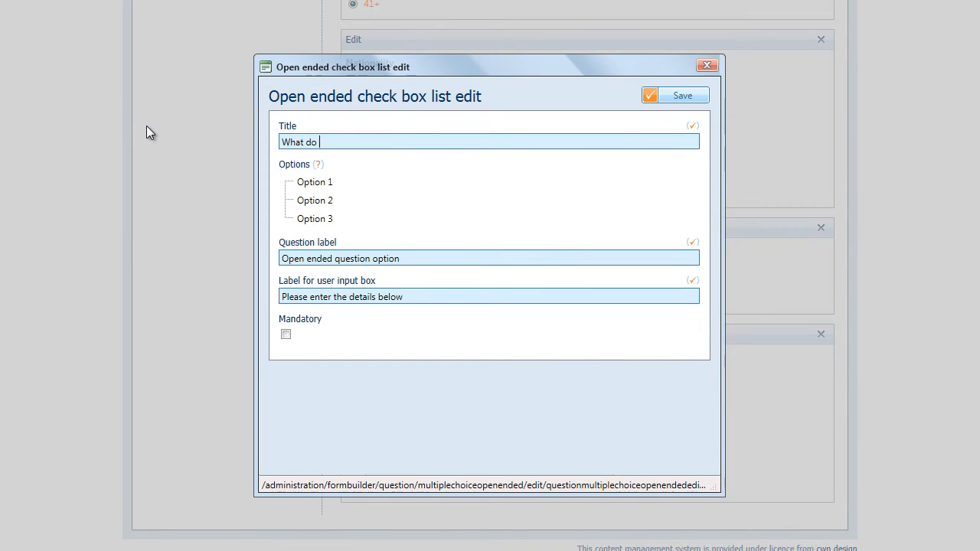
text( i like reading)
- Rename the three options of the reading question as Newspapers, Books and Magazines
click(314, 186)
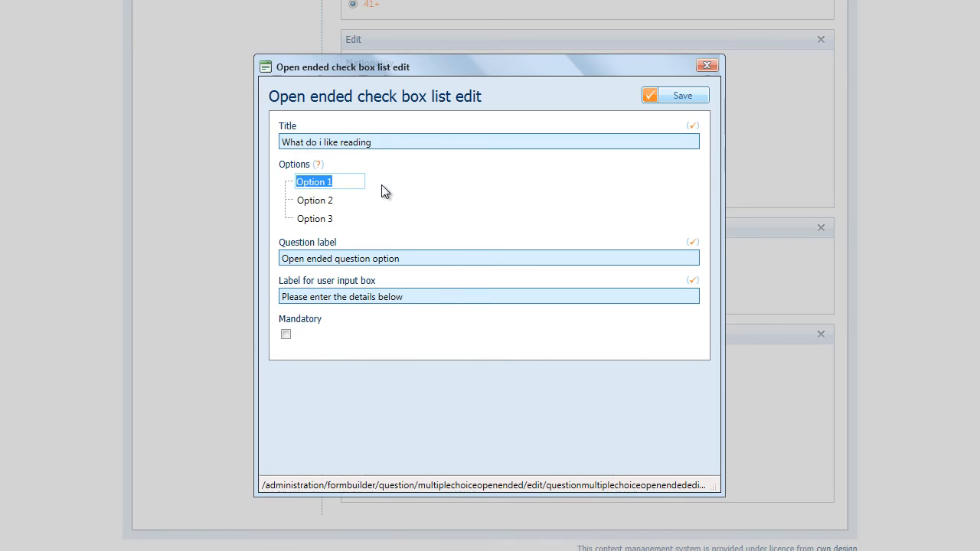
text(New)
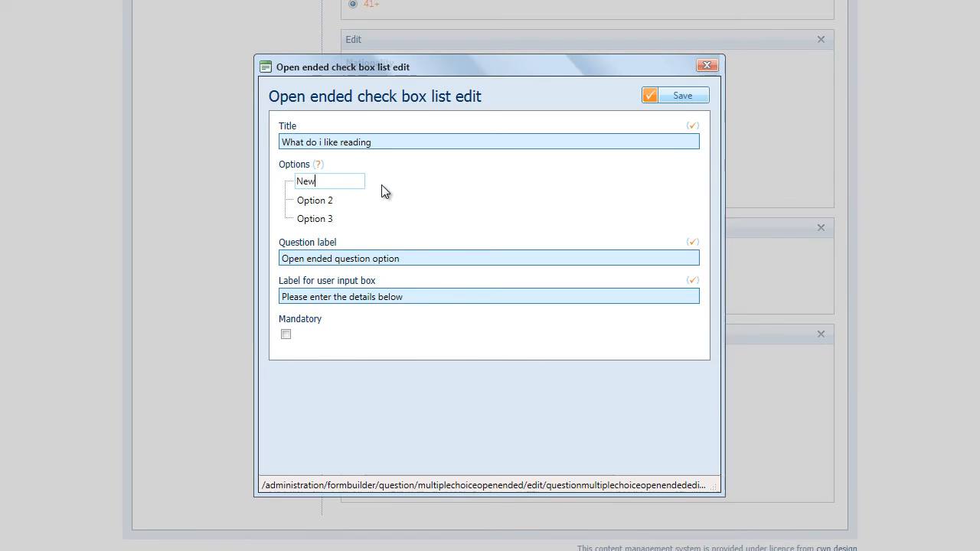
text(spapers)
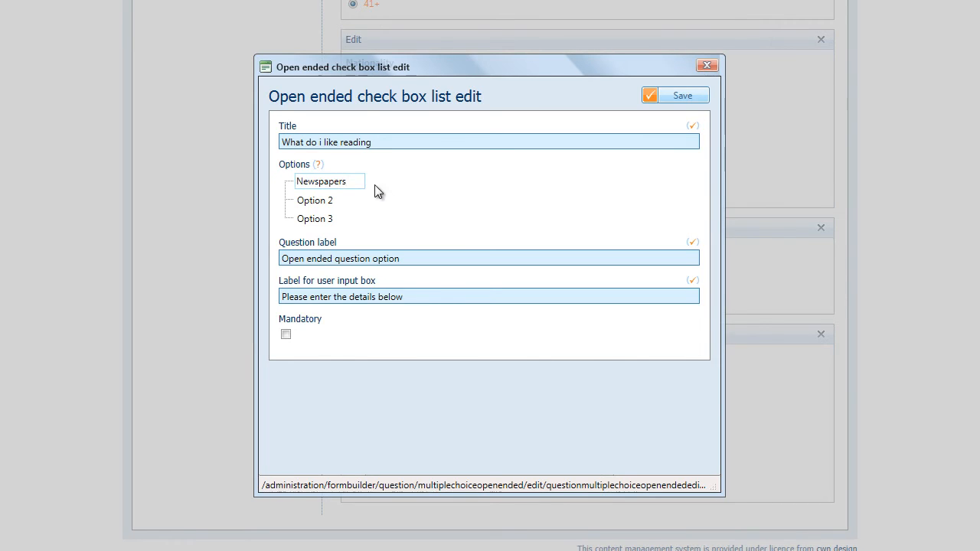
click(320, 202)
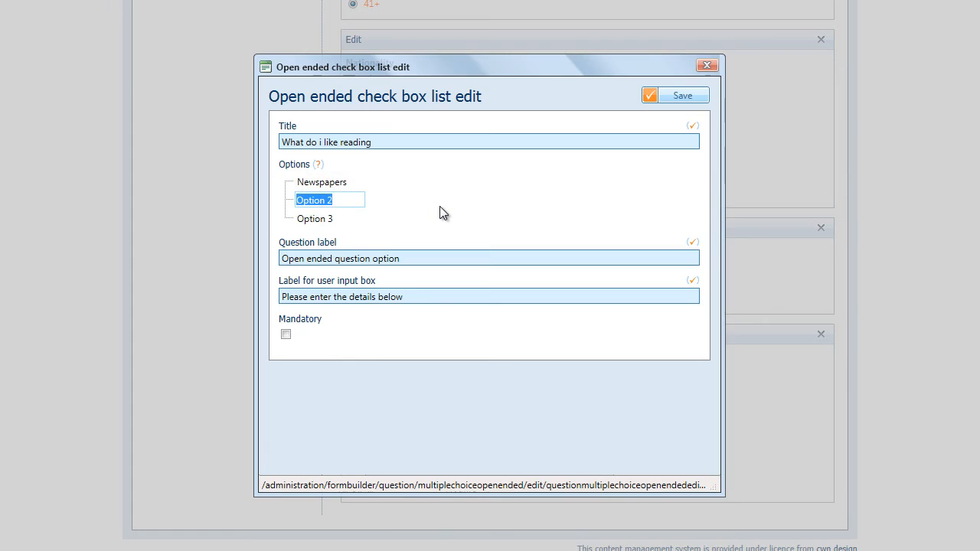
text(Books)
click(317, 220)
text(Magazines)
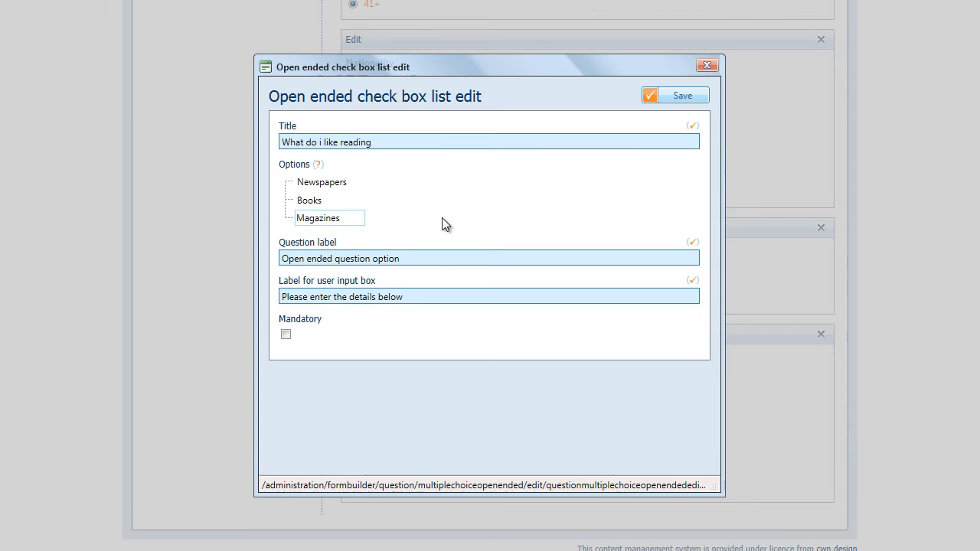
- Set the reading question's label to Other and its user input box label to "Please specify", and save the question
drag(414, 260, 334, 259)
key(ctrl+a)
text(Other)
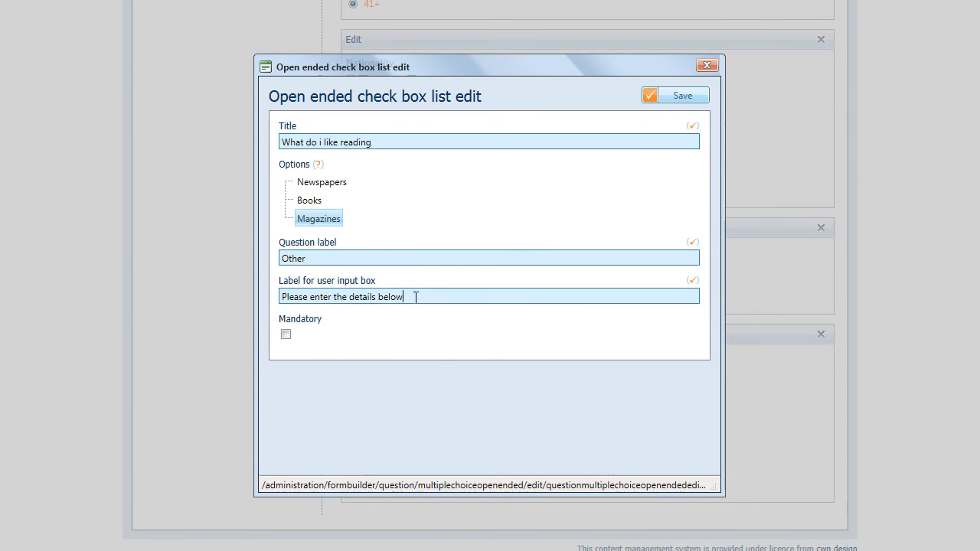
drag(416, 295, 120, 315)
text(Please specify)
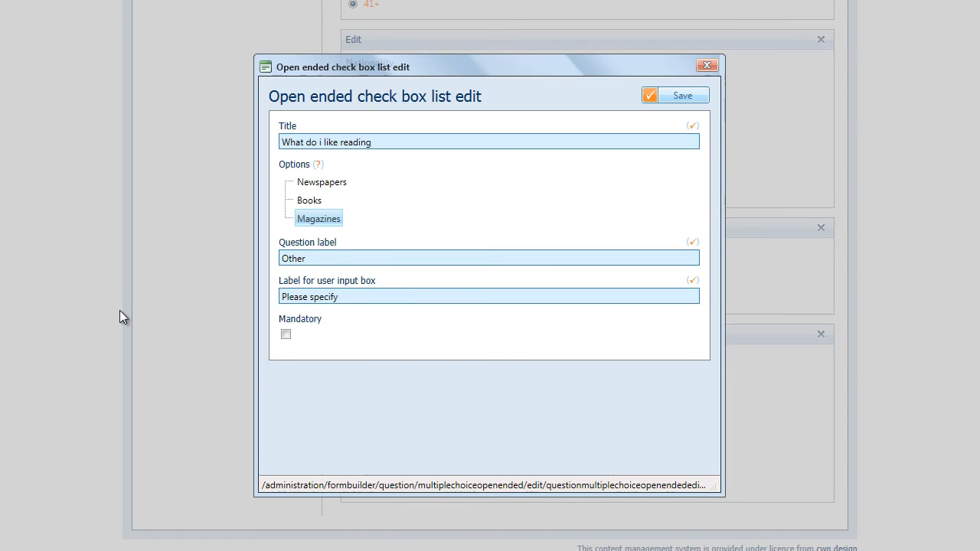
click(684, 97)
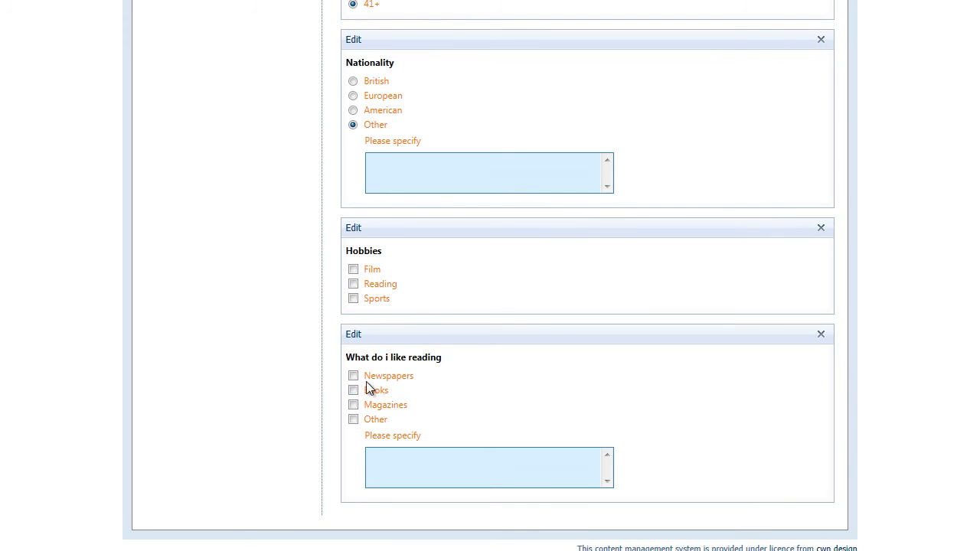
- Tick all the options under "What do i like reading" and add a text field to the form
click(379, 405)
click(374, 420)
scroll(205, 352, up, 3)
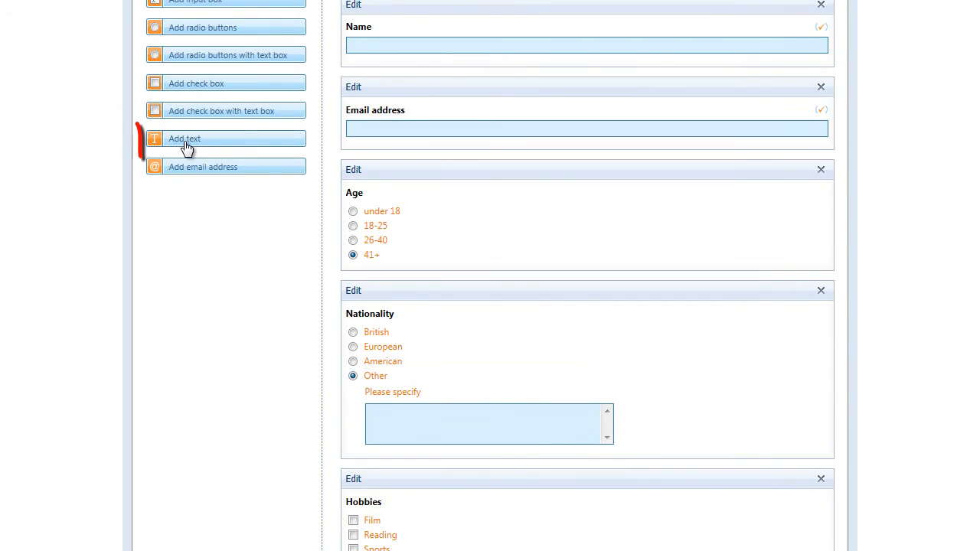
drag(192, 146, 435, 300)
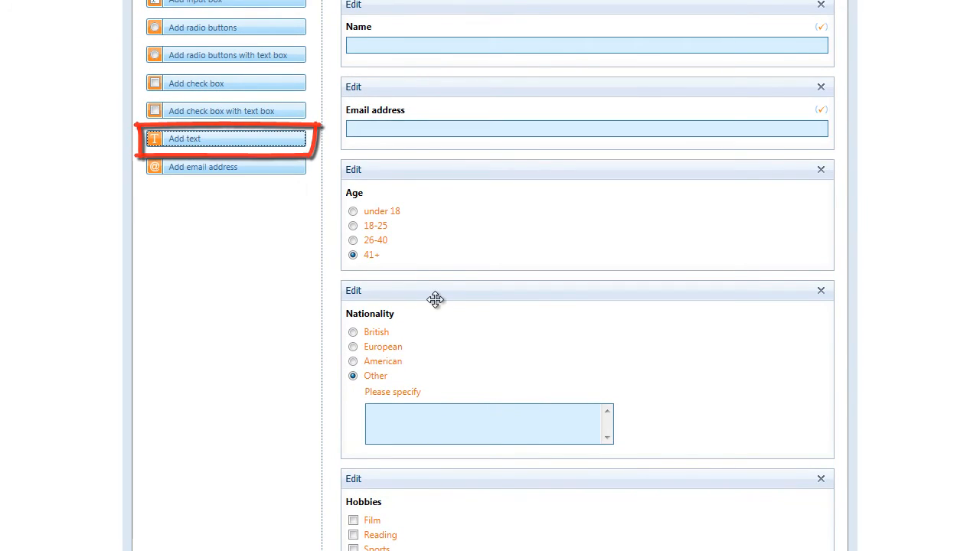
scroll(435, 300, down, 4)
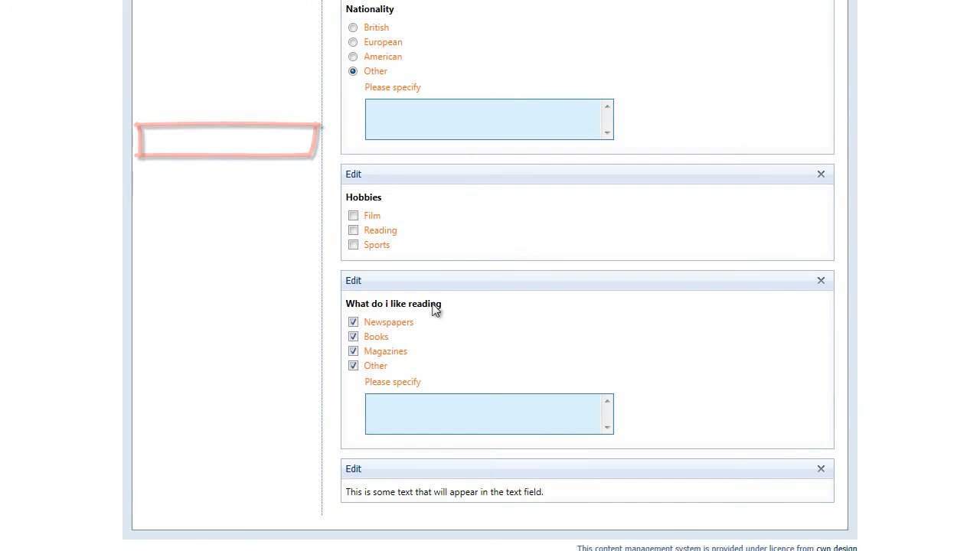
- Replace the text field's content with "if you answered reading in hobbies please answer the following question" and save it
click(354, 470)
drag(545, 248, 272, 245)
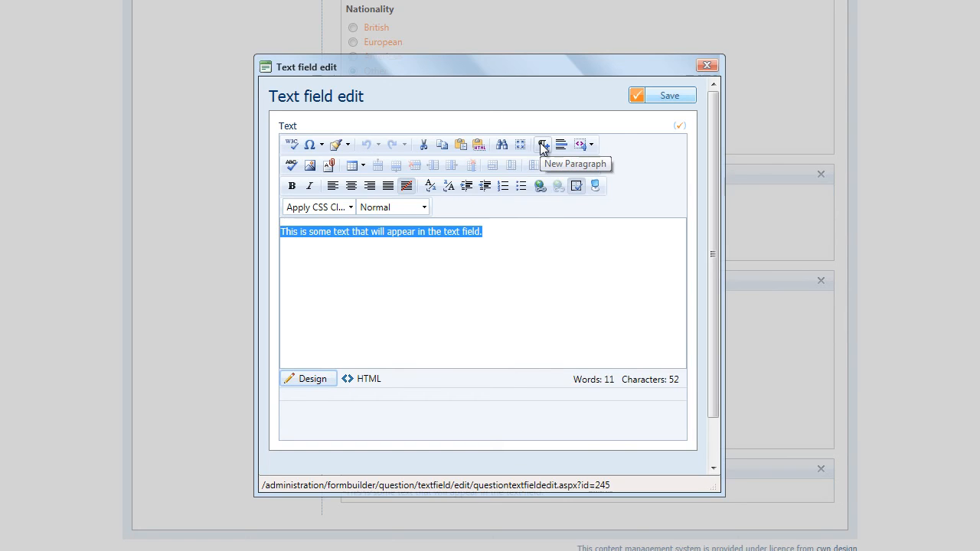
text(if you answered readin)
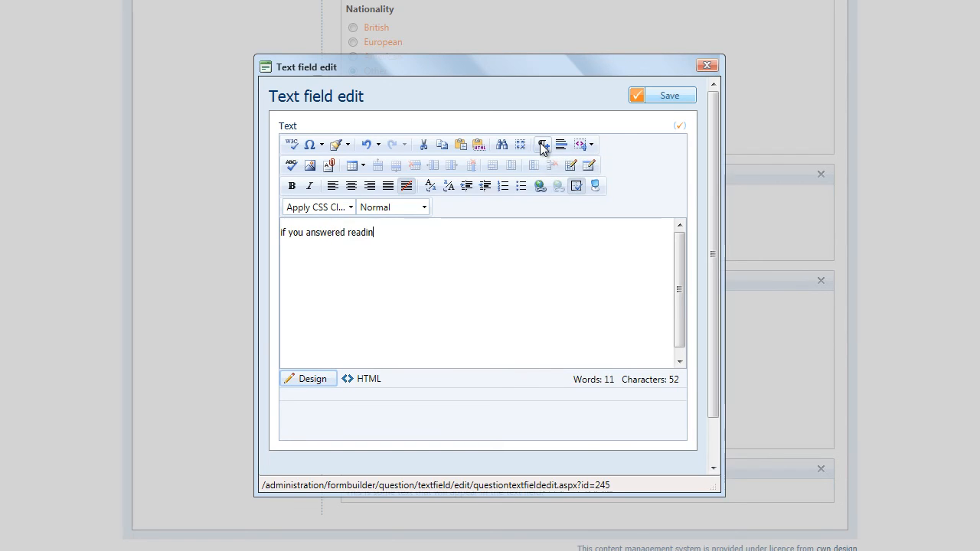
text(g in hobbies please ans)
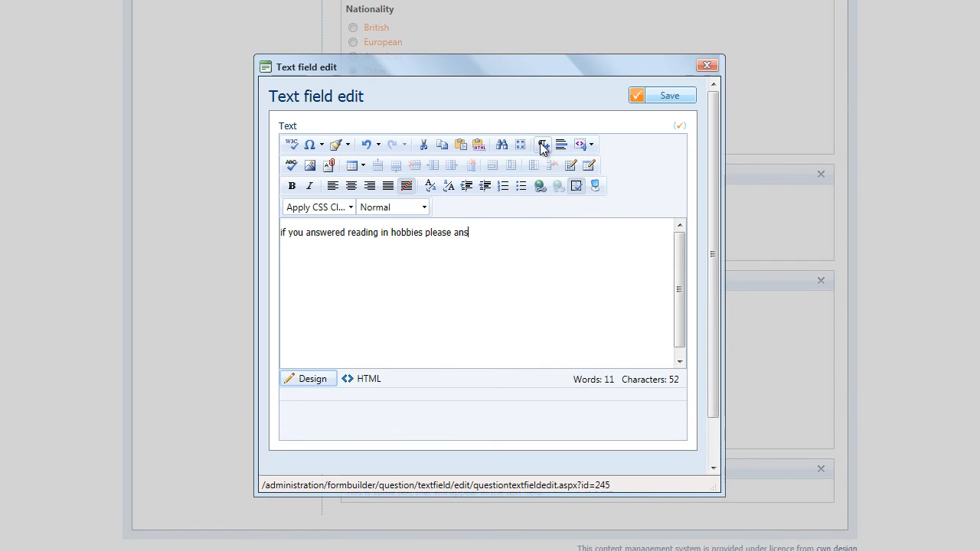
text(wetr the followi)
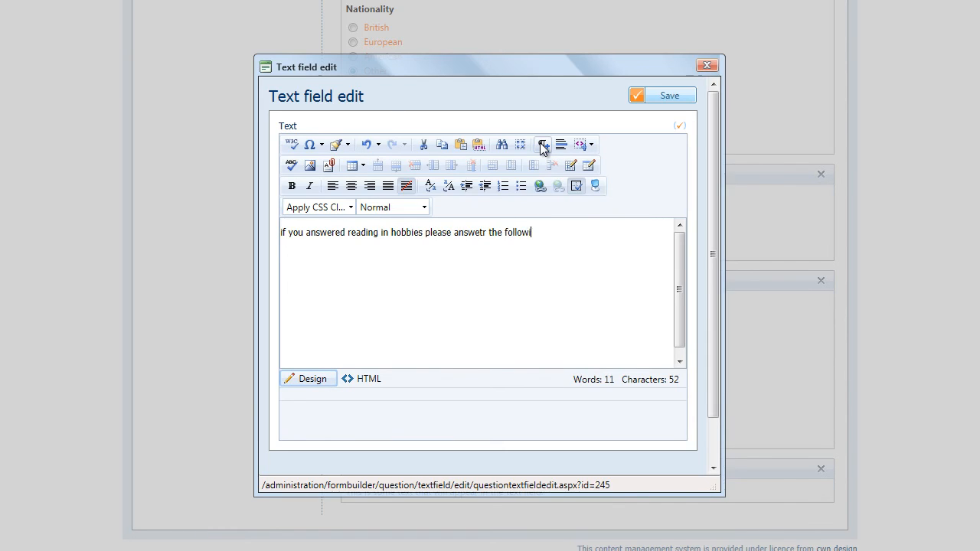
text(ng question)
click(480, 233)
key(BackSpace)
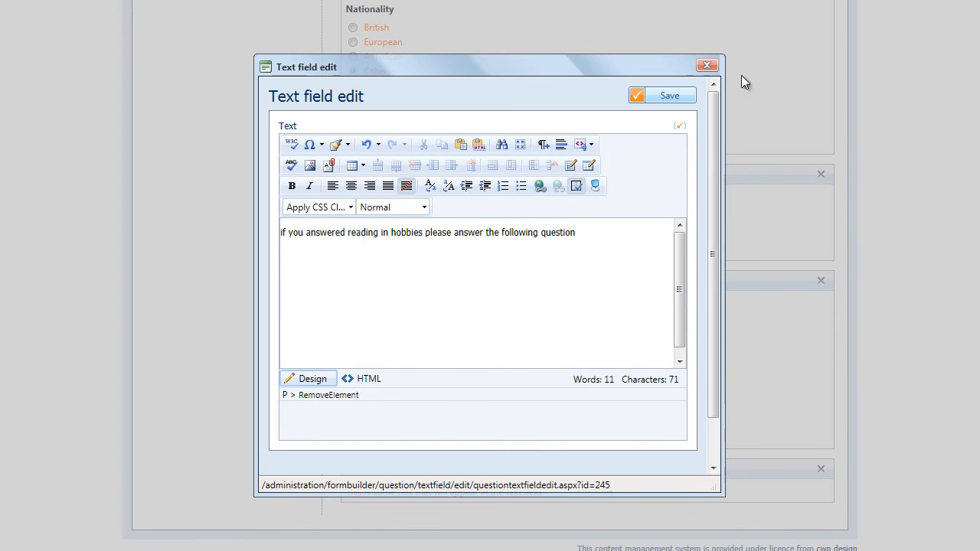
click(669, 97)
- Move the text field up between the Hobbies question and the "What do i like reading" question
scroll(709, 256, down, 3)
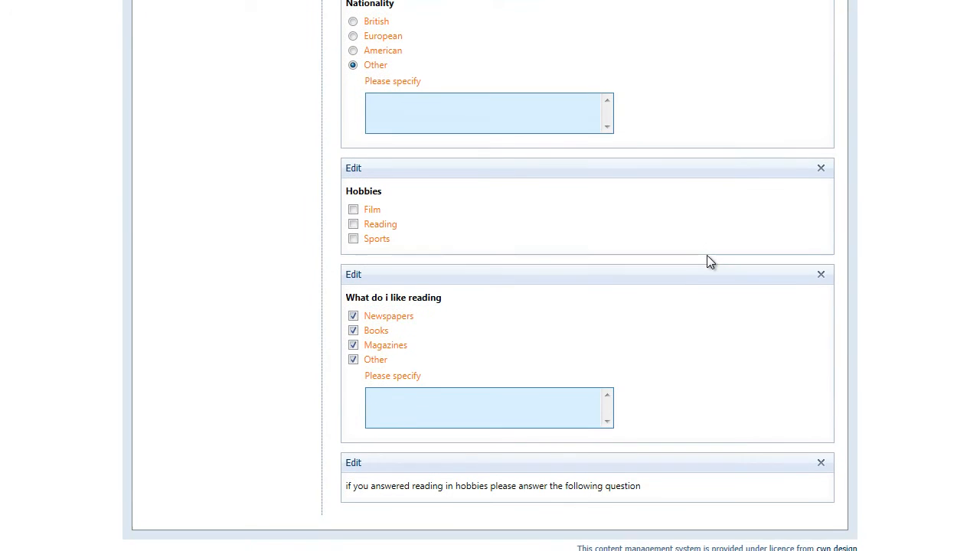
scroll(157, 261, up, 5)
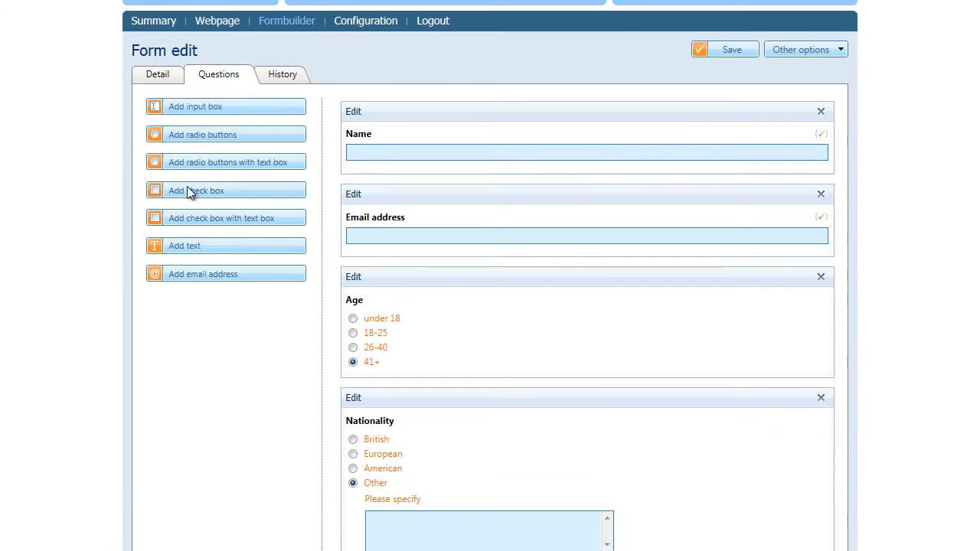
scroll(192, 306, down, 5)
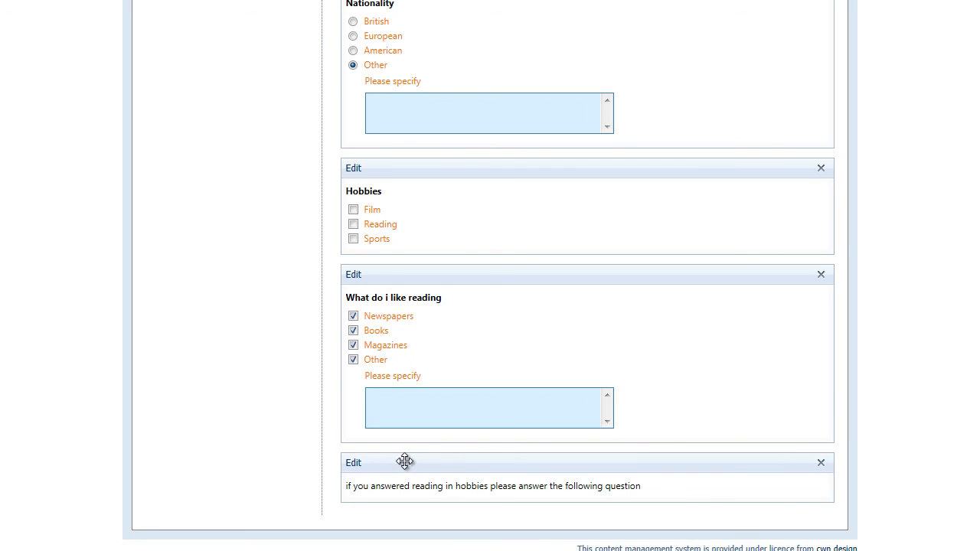
drag(404, 461, 412, 282)
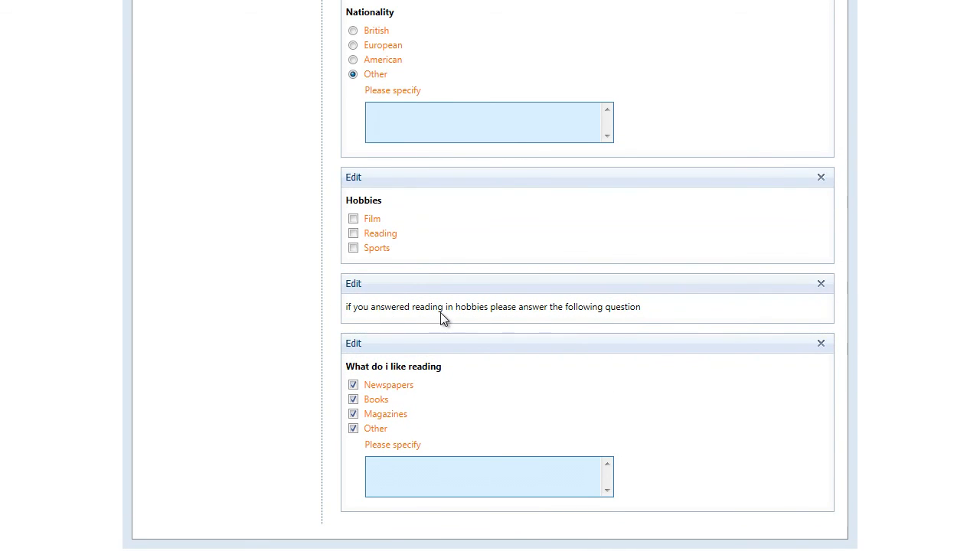
- Try the Reading hobby and the Newspapers, Books and Other options in the questions, and save the form
click(366, 231)
click(366, 388)
click(375, 400)
click(377, 429)
scroll(240, 373, up, 10)
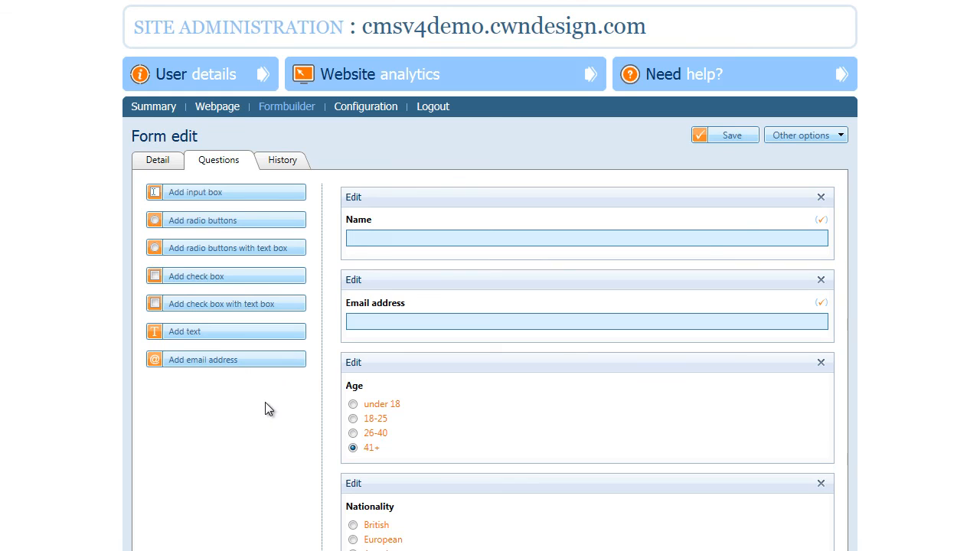
click(740, 138)
- Search the webpages for the page title "video" and open the Video tutorial page for editing
mouse_move(217, 113)
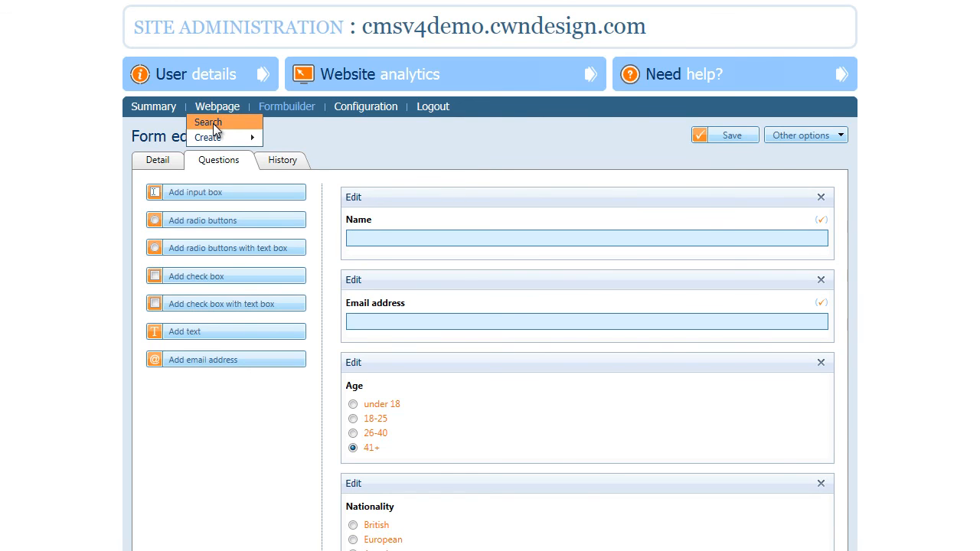
click(213, 123)
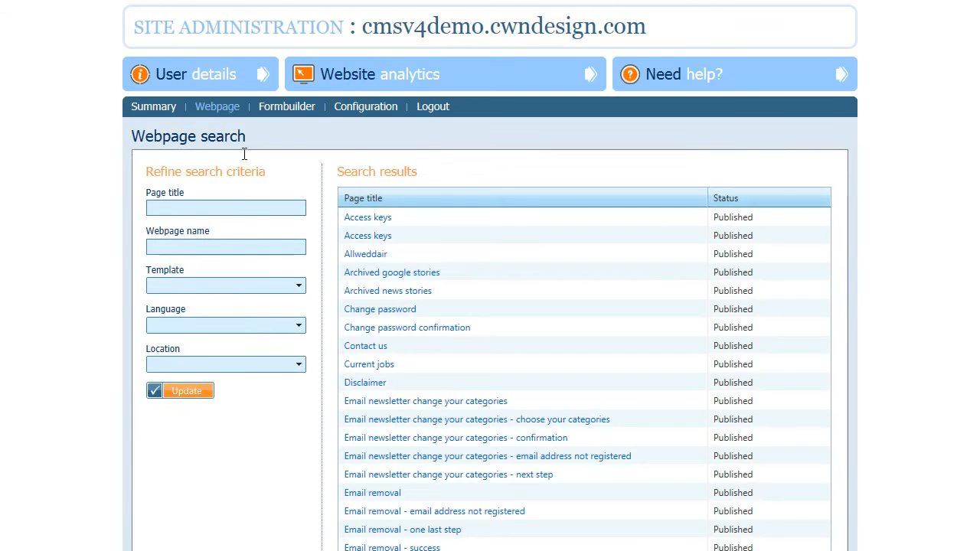
click(204, 207)
text(video)
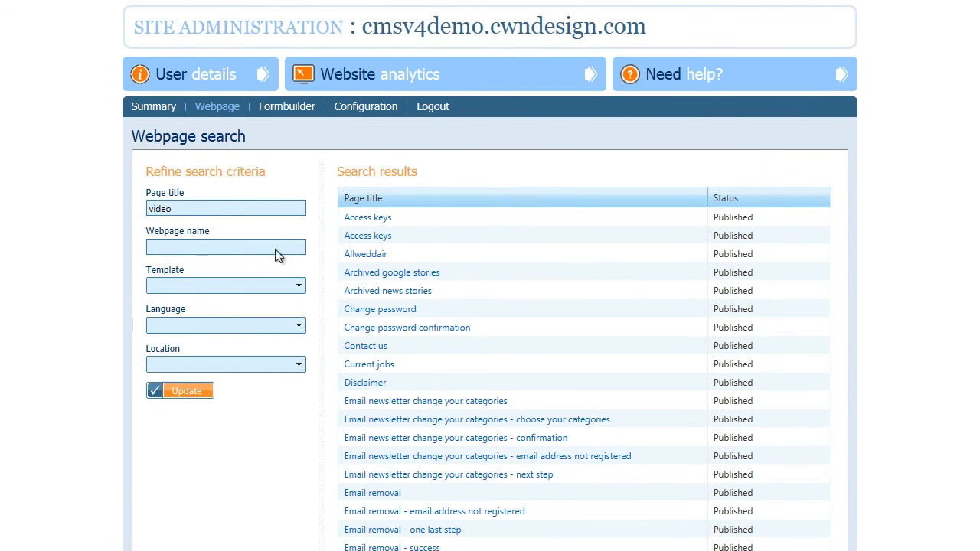
click(186, 391)
click(382, 218)
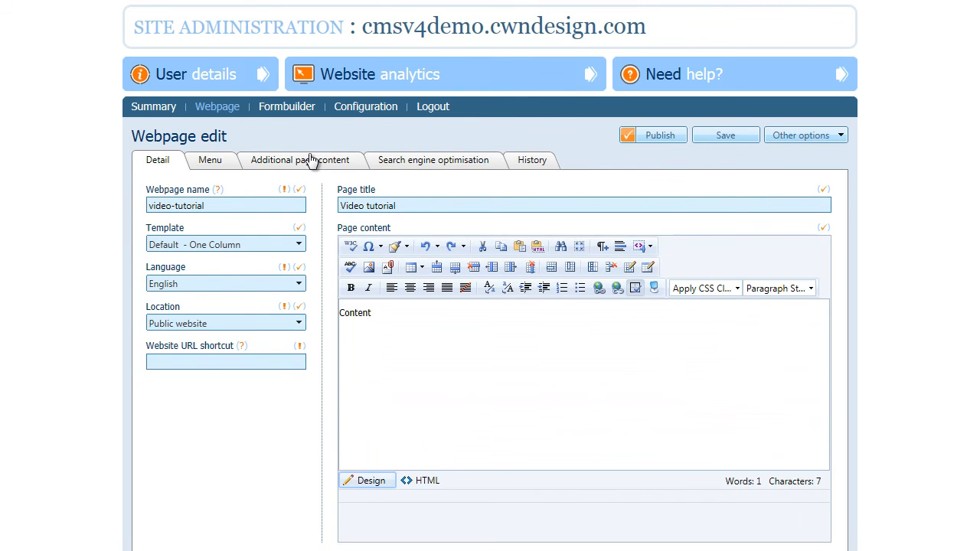
- Check which form is assigned to the bottom of the page, and preview the webpage to examine all the form's questions
click(312, 160)
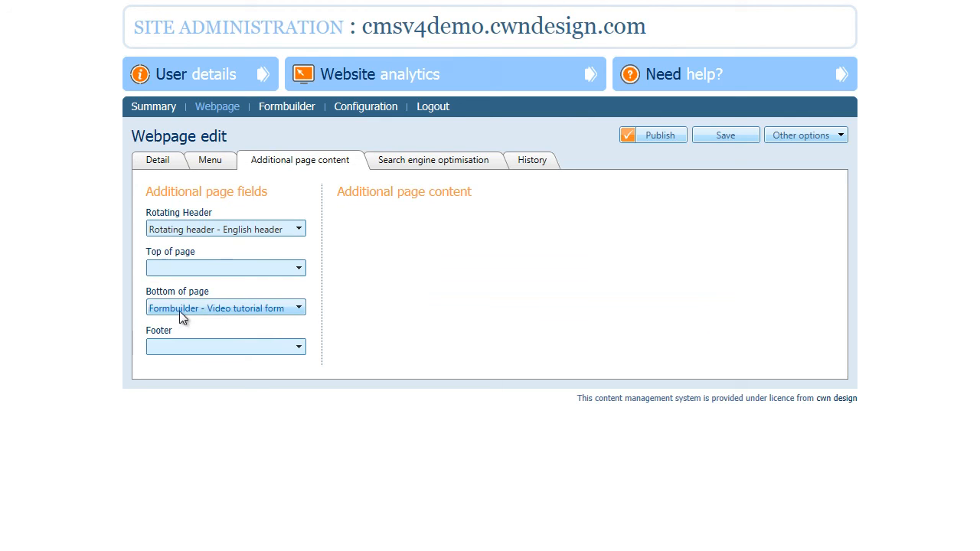
click(831, 138)
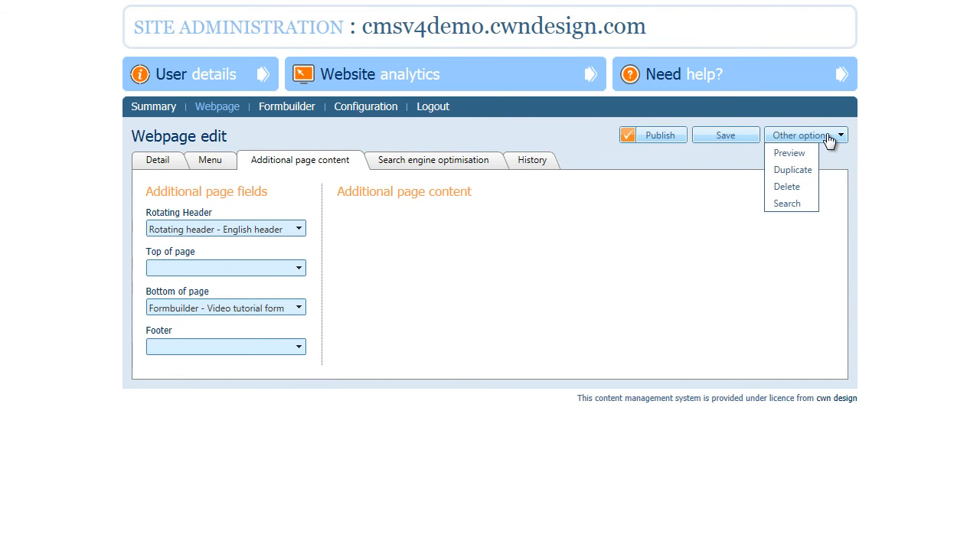
click(796, 154)
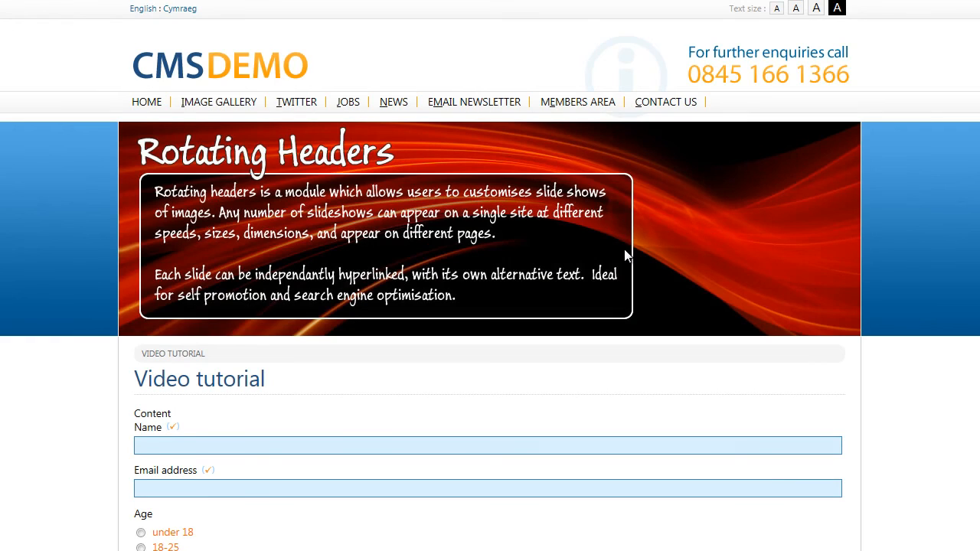
scroll(624, 249, down, 7)
scroll(623, 256, down, 2)
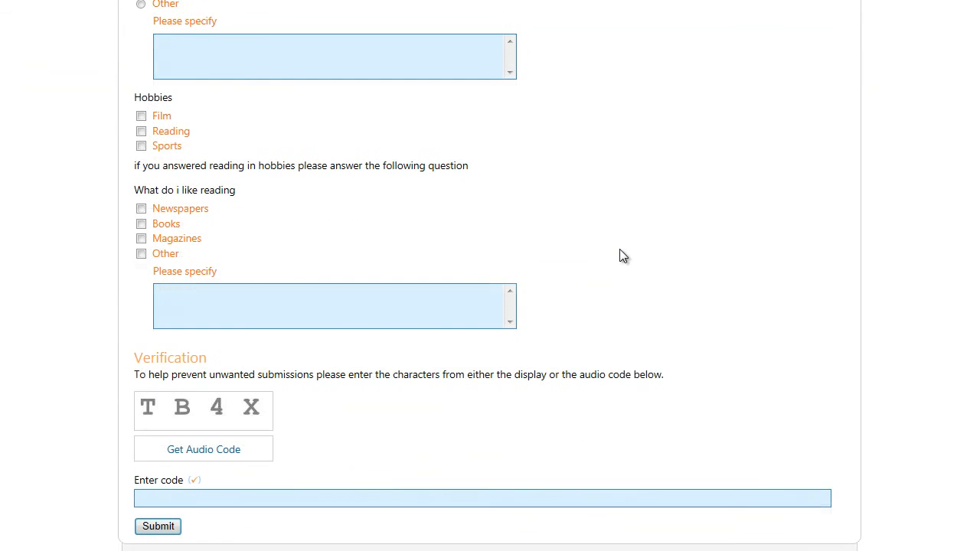
scroll(613, 262, up, 5)
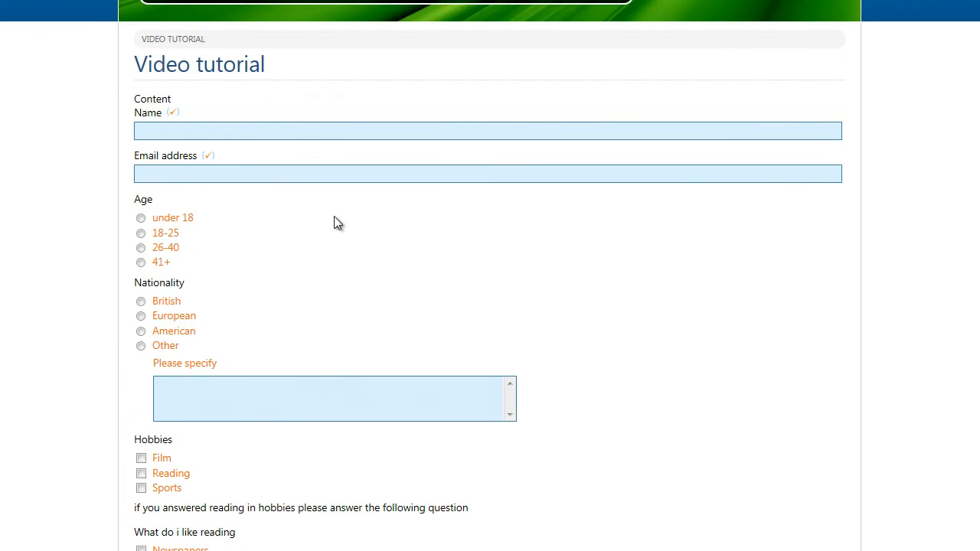
scroll(337, 222, up, 2)
scroll(384, 234, down, 2)
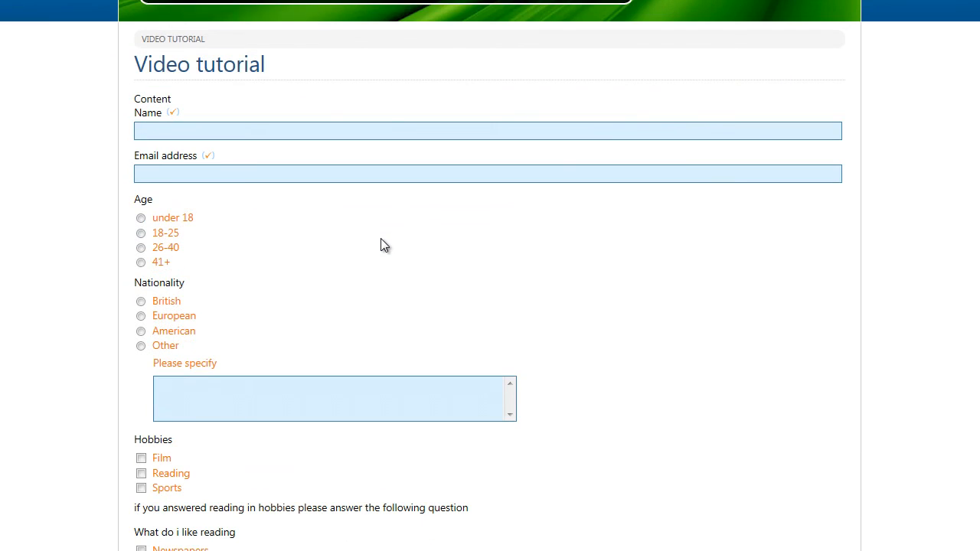